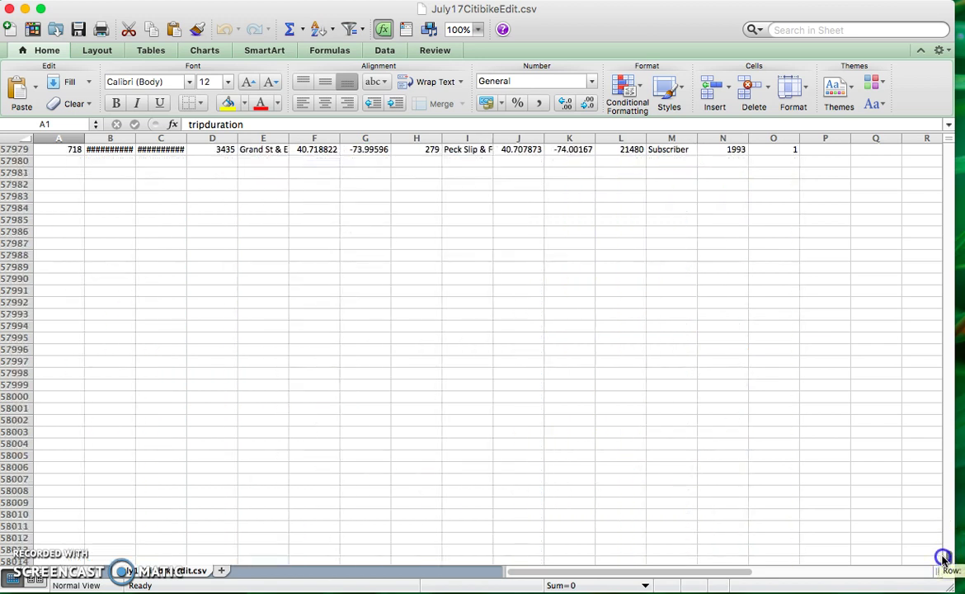
Widen the start time and stop time columns, B and C, enough to display their full date and time values.
scroll(943, 559, "up", 10)
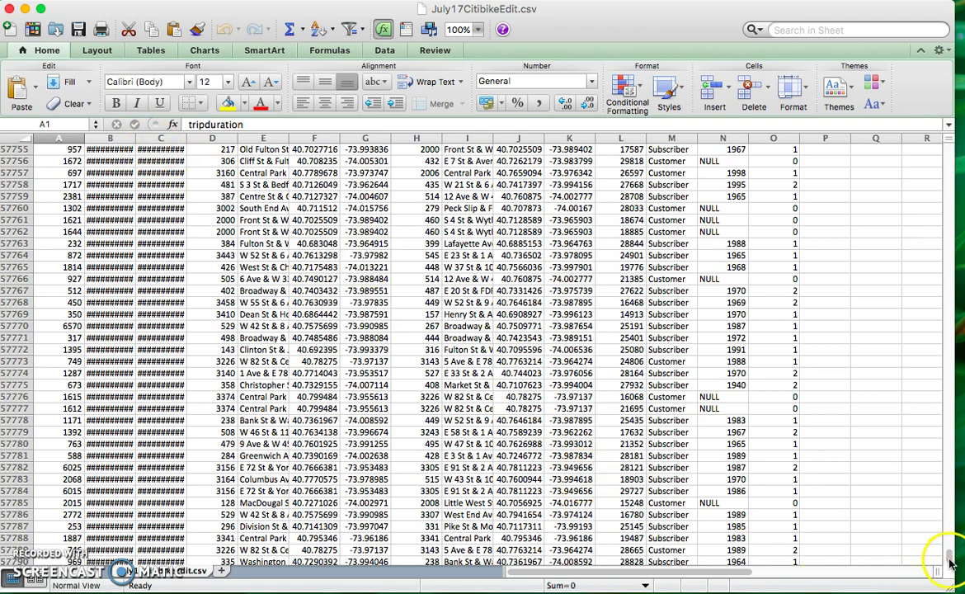
scroll(950, 561, "down", 10)
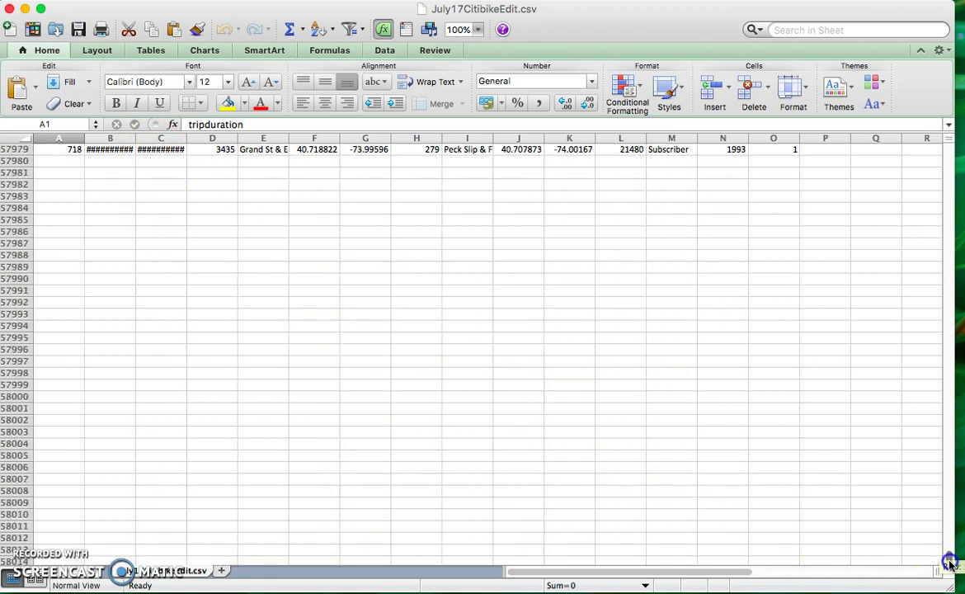
scroll(950, 564, "up", 1)
left_click(949, 565)
scroll(869, 513, "up", 15)
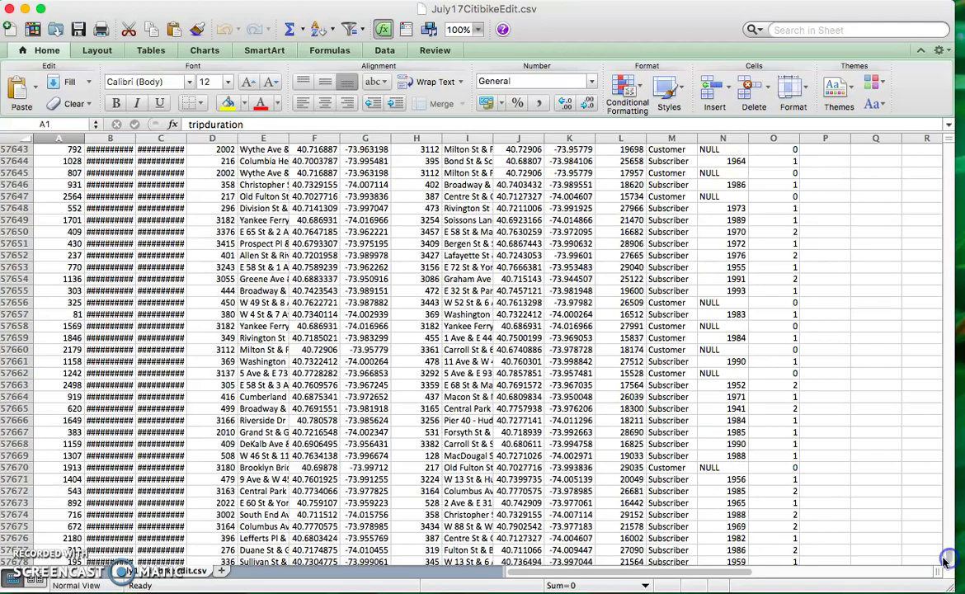
left_click_drag(136, 138, 237, 140)
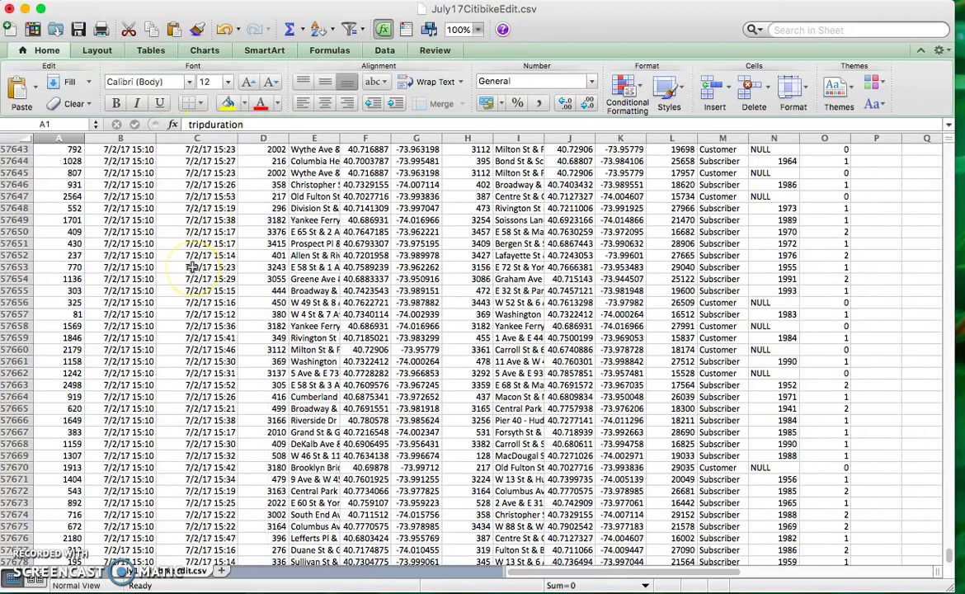
Delete rows 10188 through 57980, from just below the end of the data up to row 10188.
scroll(191, 267, "up", 3)
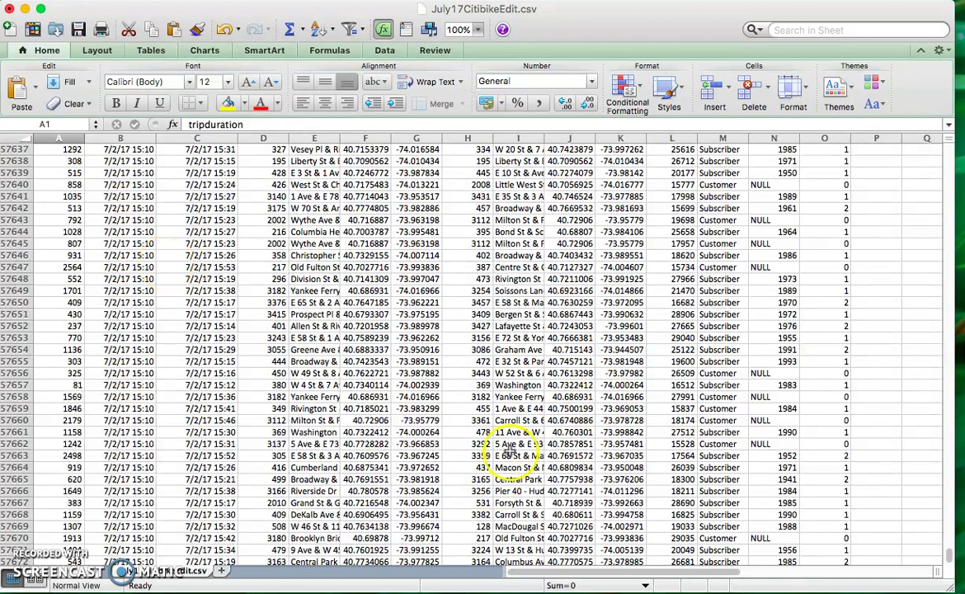
left_click_drag(950, 560, 950, 564)
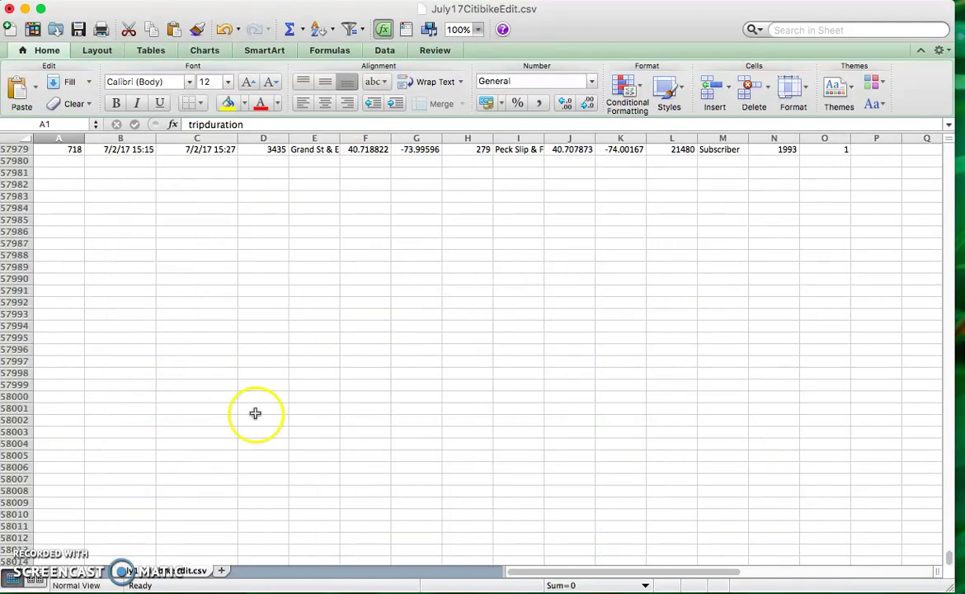
left_click_drag(12, 161, 8, 16)
left_click_drag(949, 549, 937, 225)
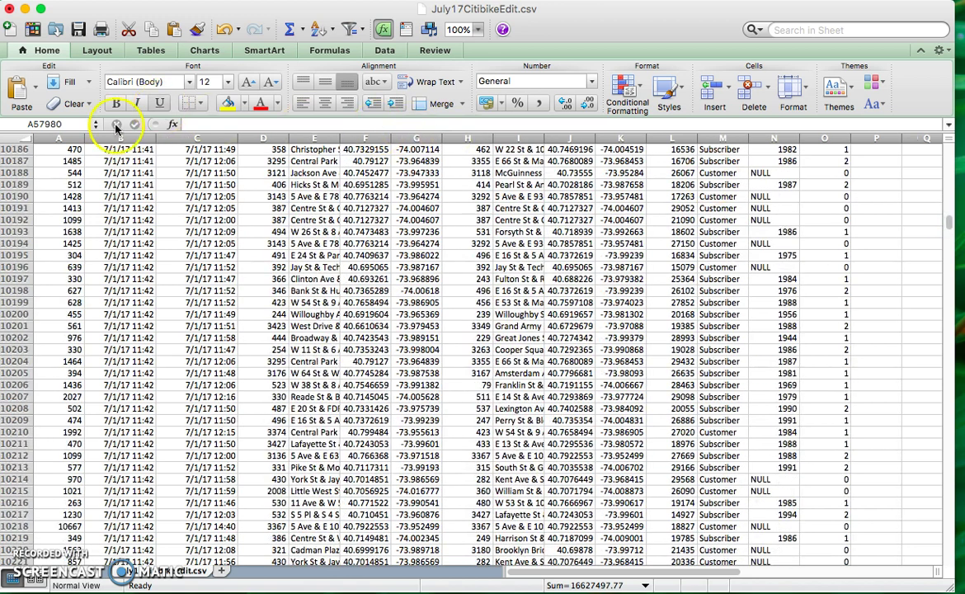
left_click(18, 174, "shift")
right_click(18, 173)
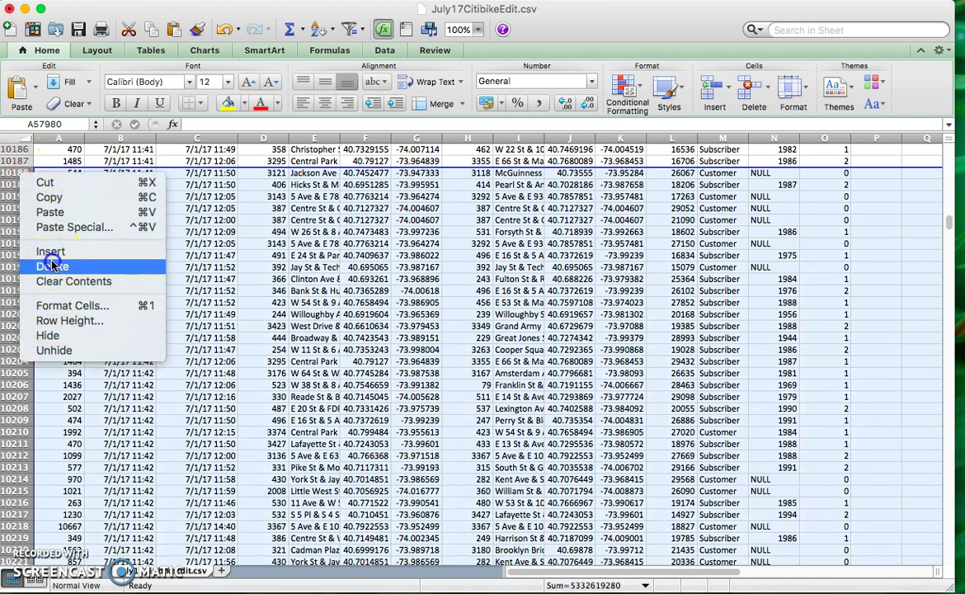
left_click(52, 266)
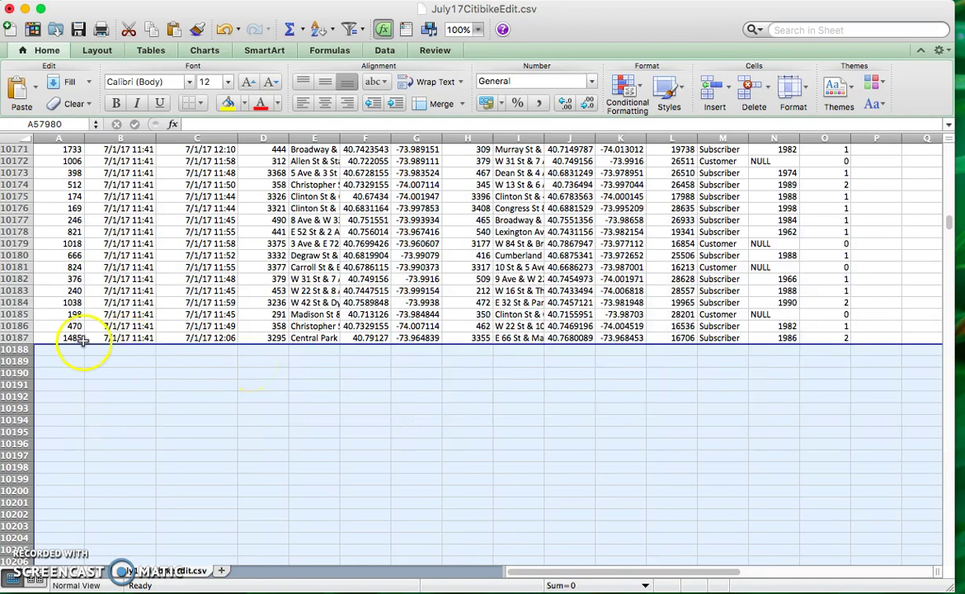
Delete rows 10002 through 10187 to trim the data to 10,000 records below the header, and clear the row selection.
left_click_drag(18, 334, 18, 334)
left_click(17, 337)
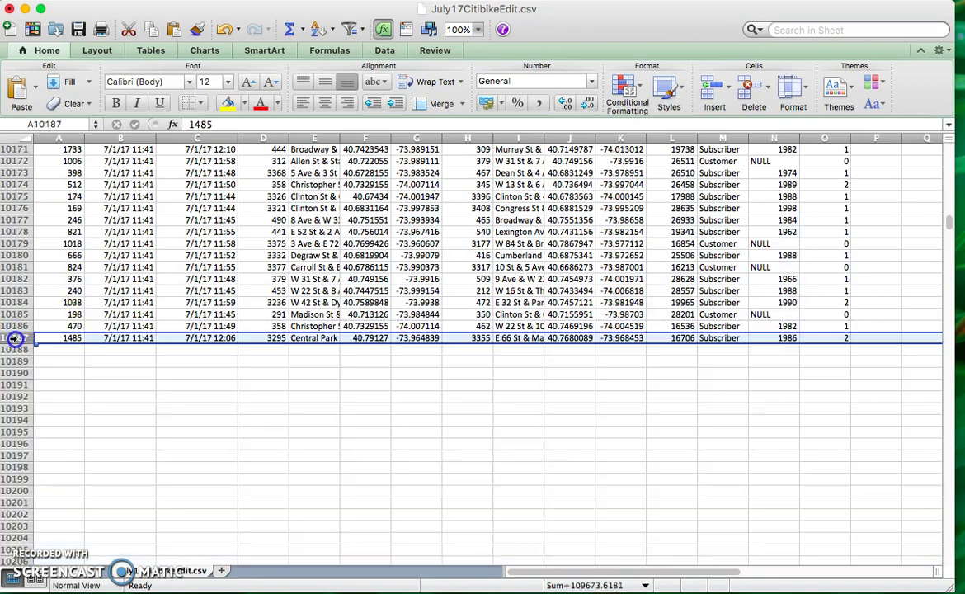
scroll(119, 340, "up", 3)
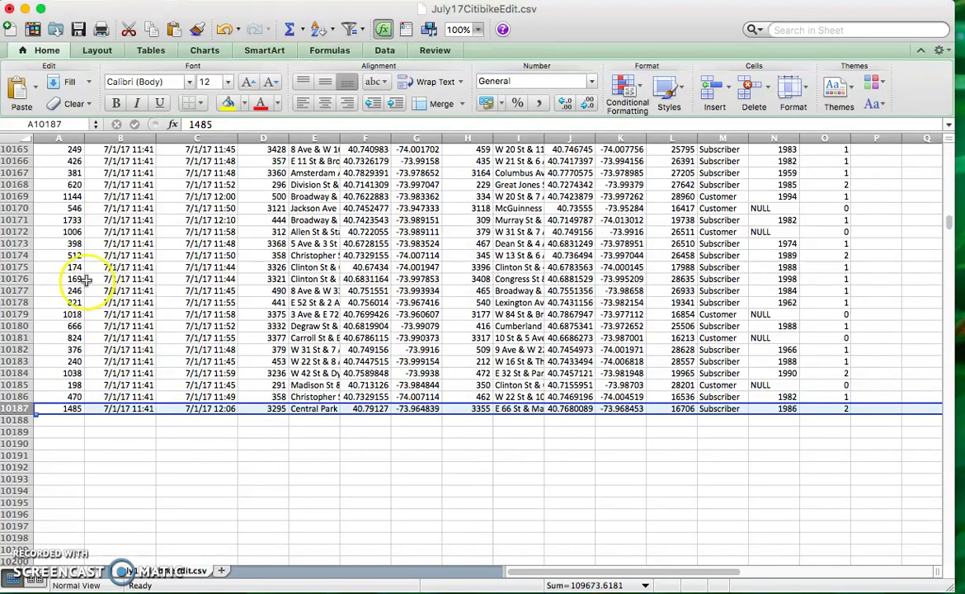
scroll(91, 285, "up", 15)
scroll(85, 280, "up", 15)
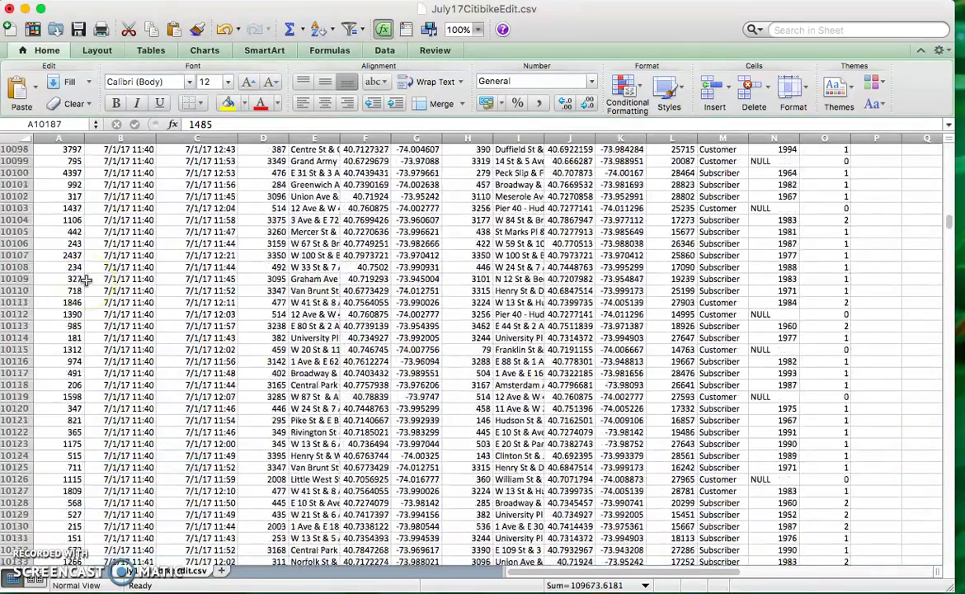
scroll(85, 280, "up", 20)
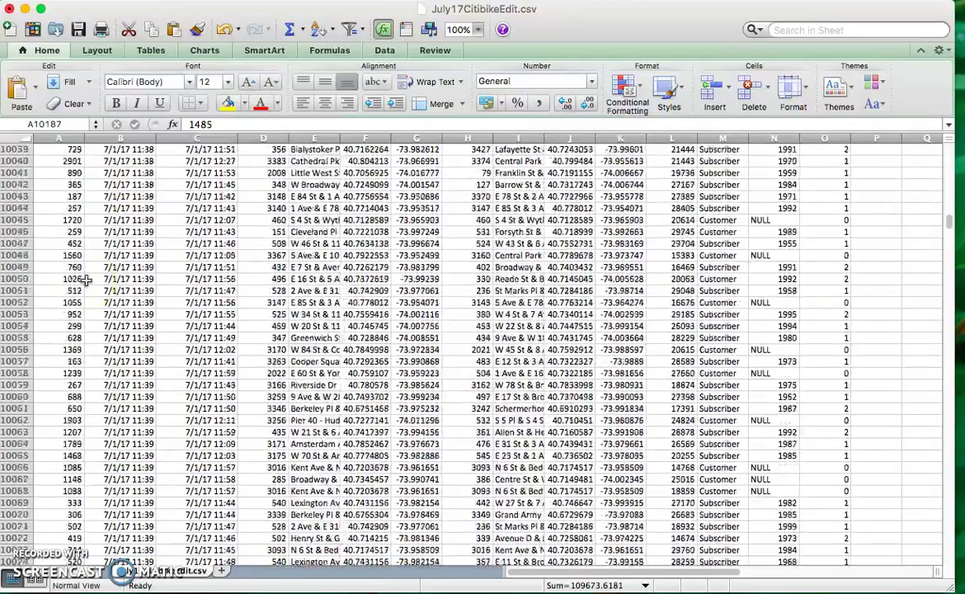
scroll(85, 280, "up", 2)
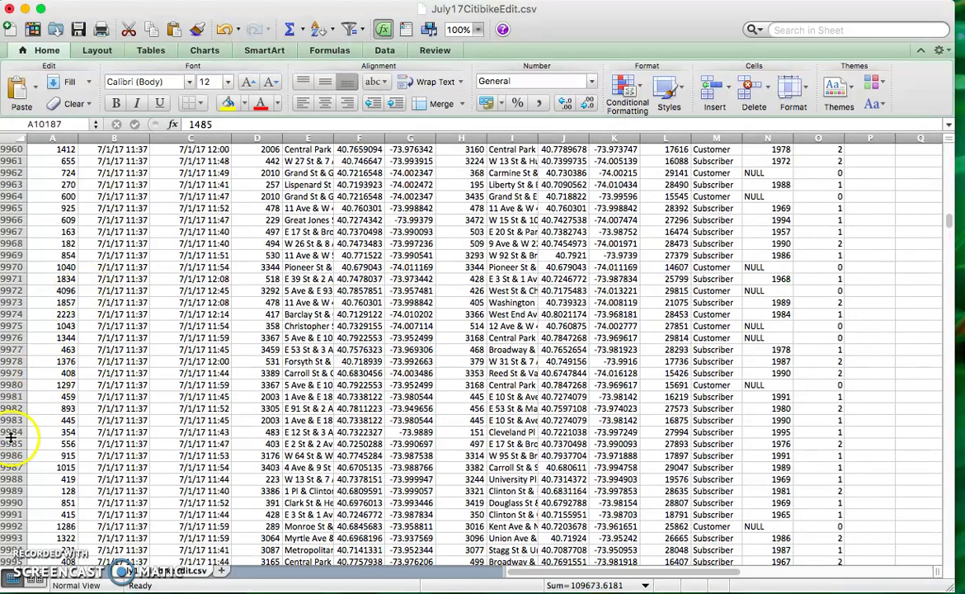
scroll(8, 445, "down", 2)
scroll(4, 470, "down", 1)
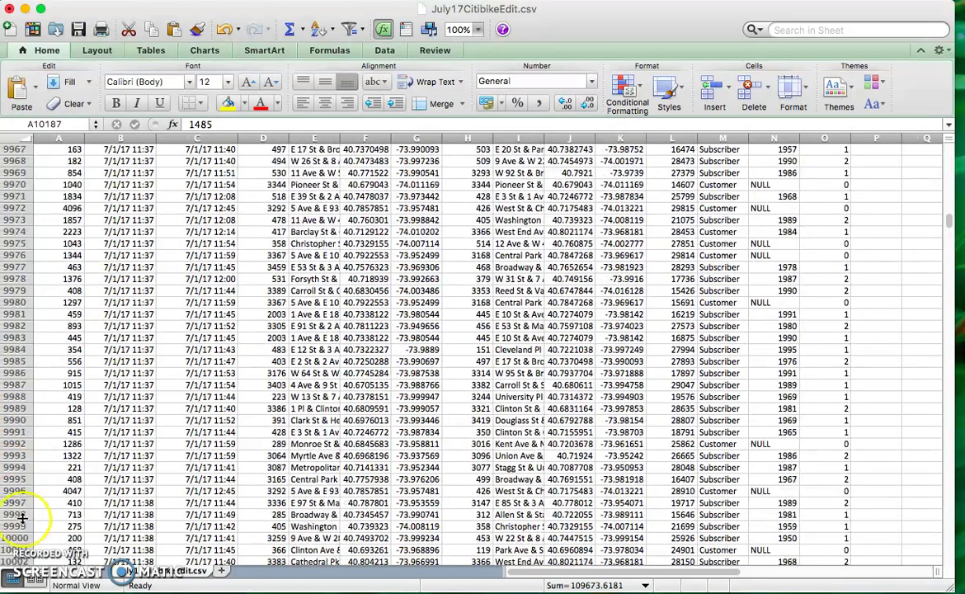
left_click(4, 561, "shift")
right_click(8, 514)
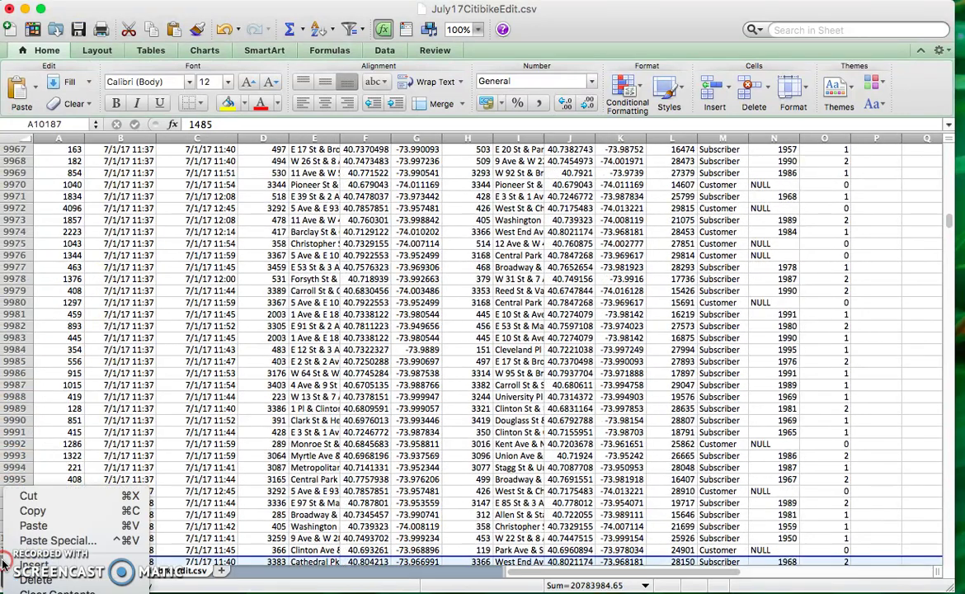
left_click(37, 582)
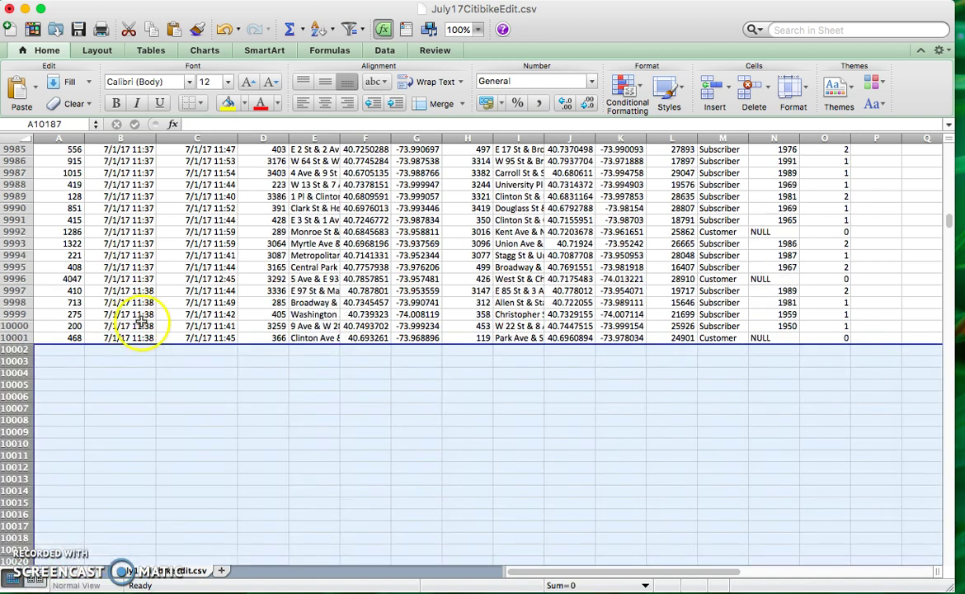
left_click(149, 315)
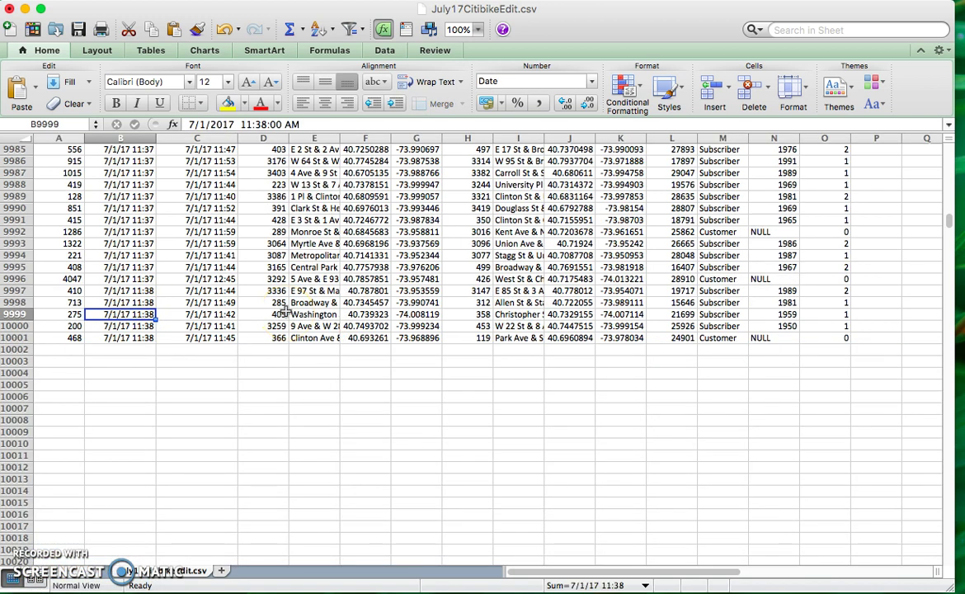
Return to the header row and widen column D until the full start station id heading fits.
scroll(137, 339, "up", 1)
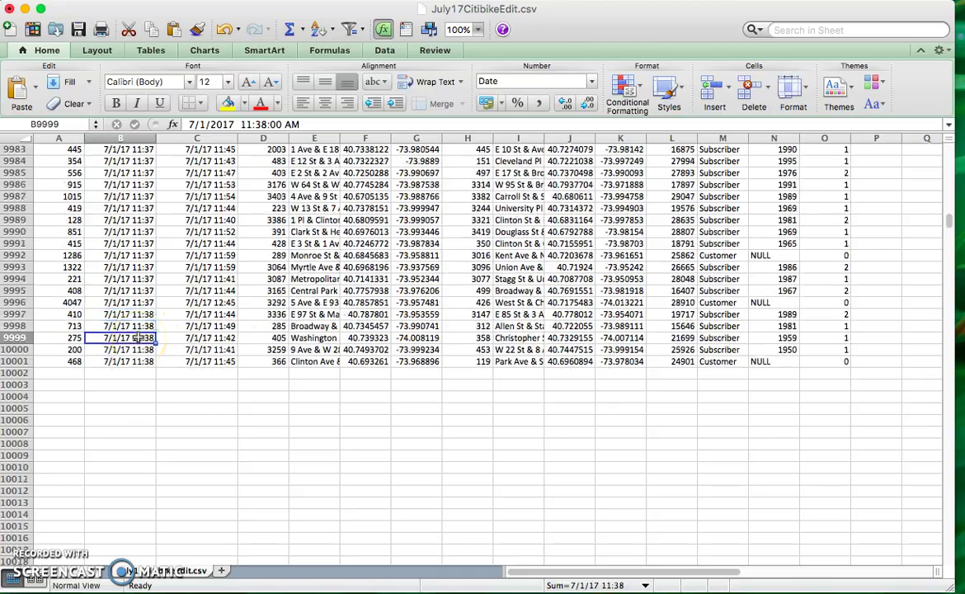
scroll(137, 338, "up", 10)
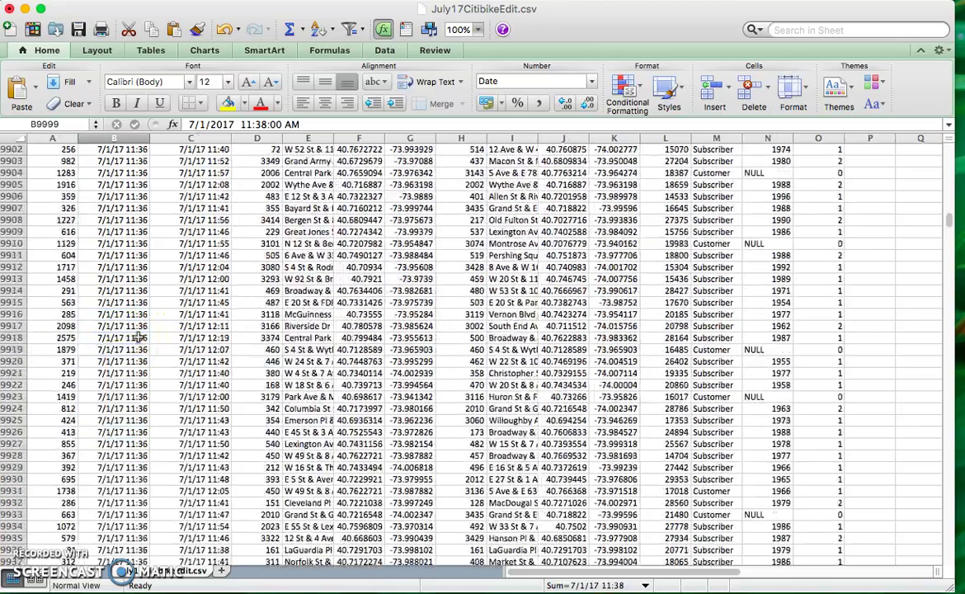
scroll(137, 339, "up", 20)
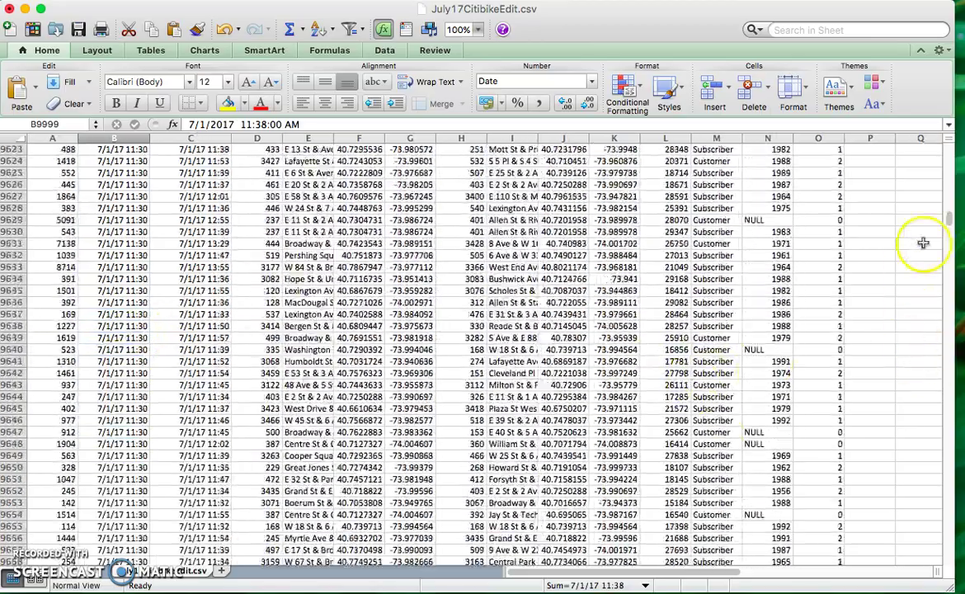
scroll(923, 242, "up", 12)
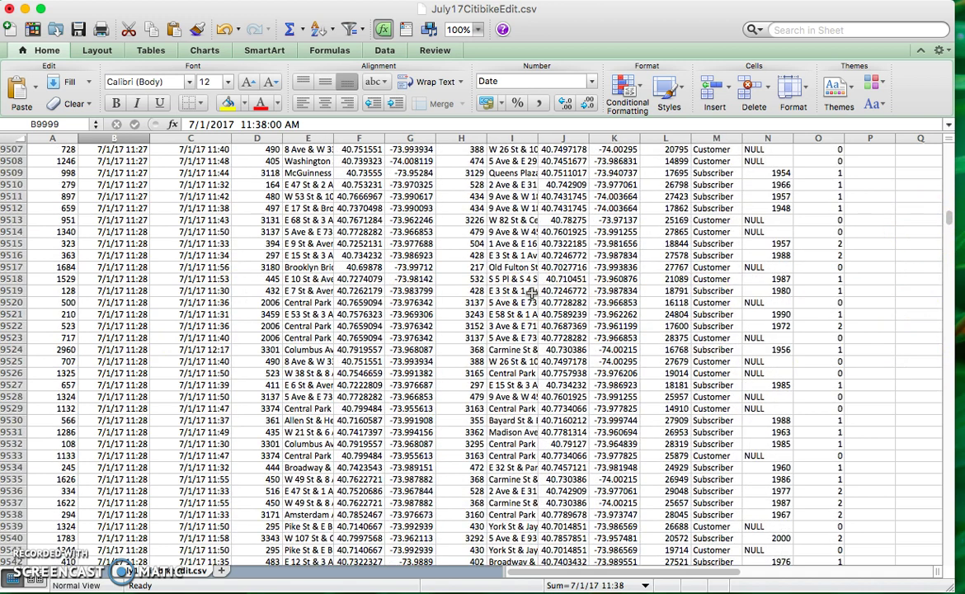
left_click_drag(949, 212, 949, 128)
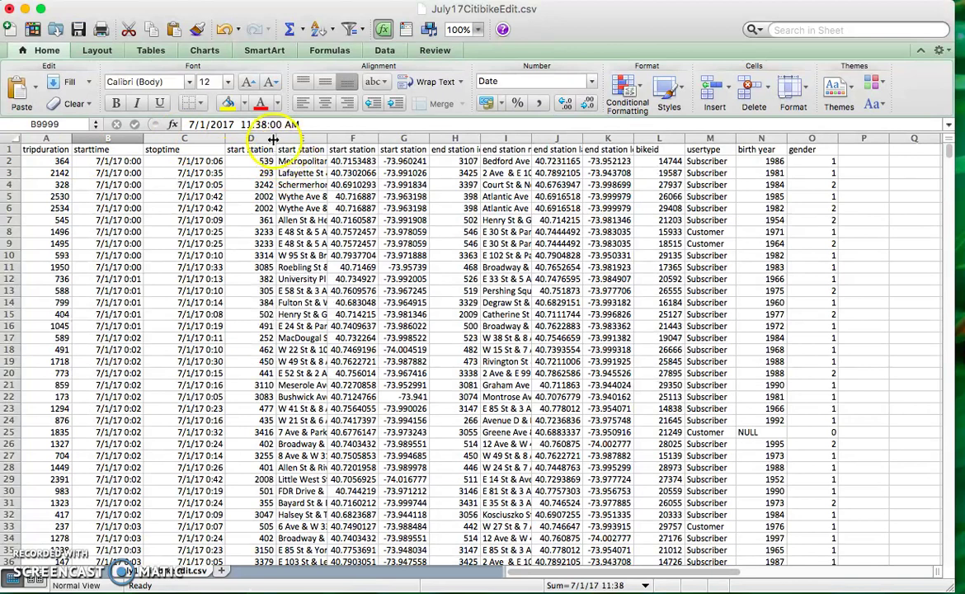
left_click_drag(277, 139, 291, 139)
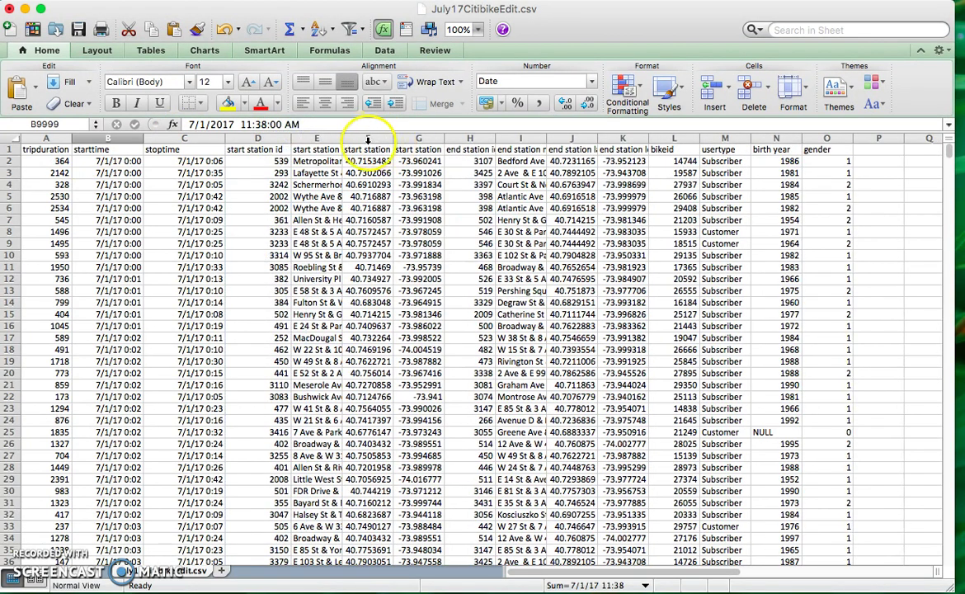
left_click(331, 149)
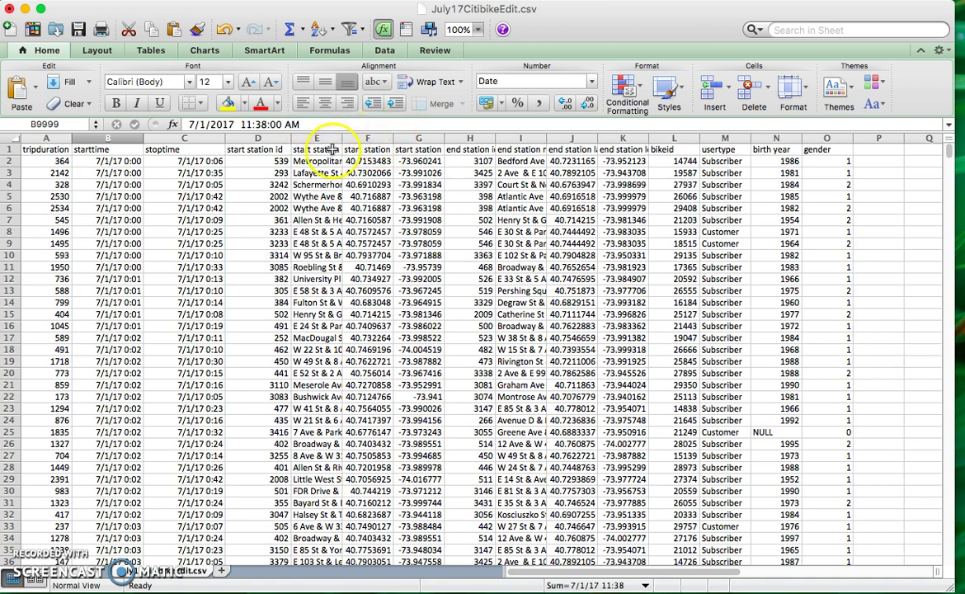
Sort columns A through O by start station id values from smallest to largest, keeping the first row as headers.
left_click(49, 165)
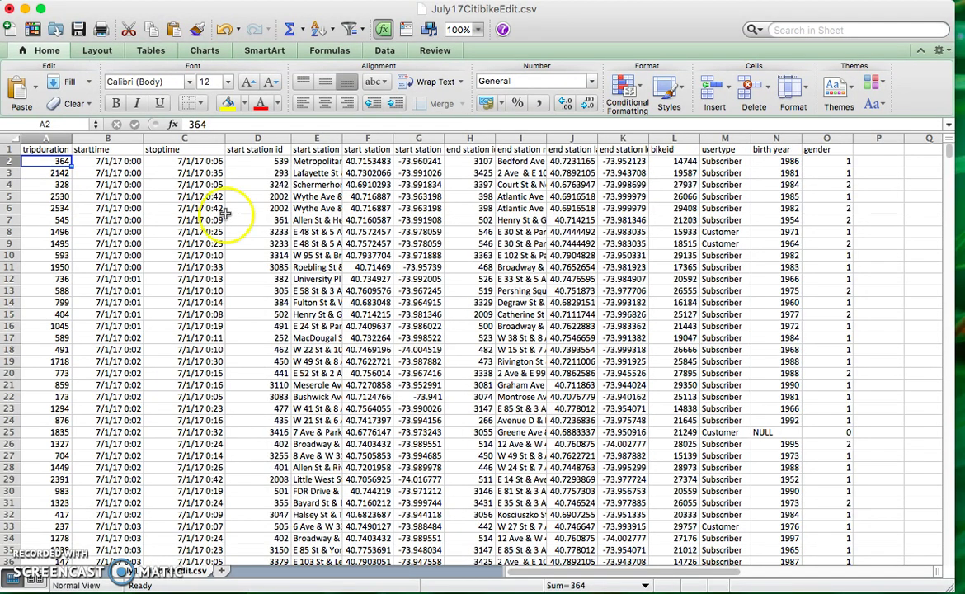
left_click_drag(43, 135, 767, 123)
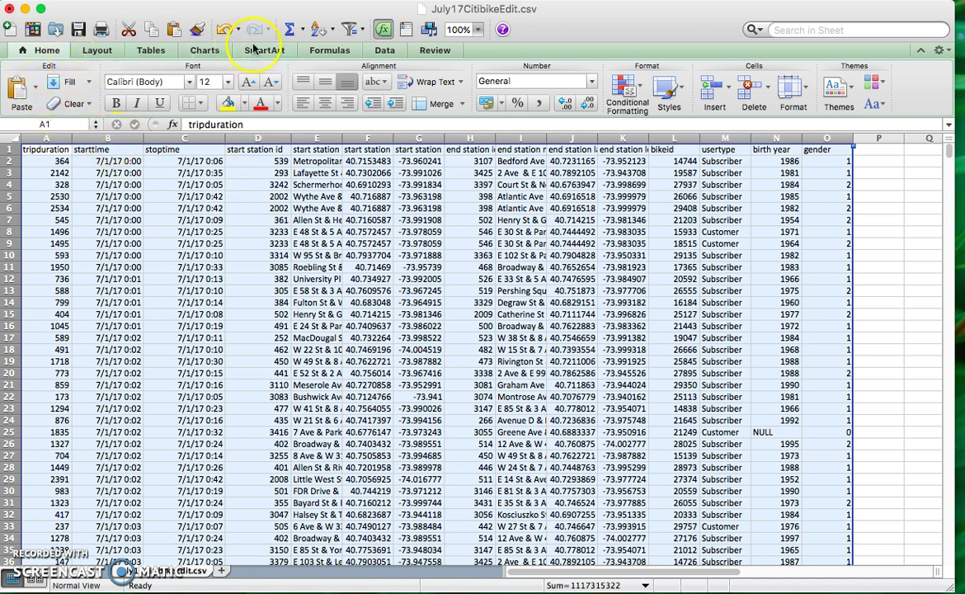
left_click(59, 255)
left_click_drag(37, 137, 825, 134)
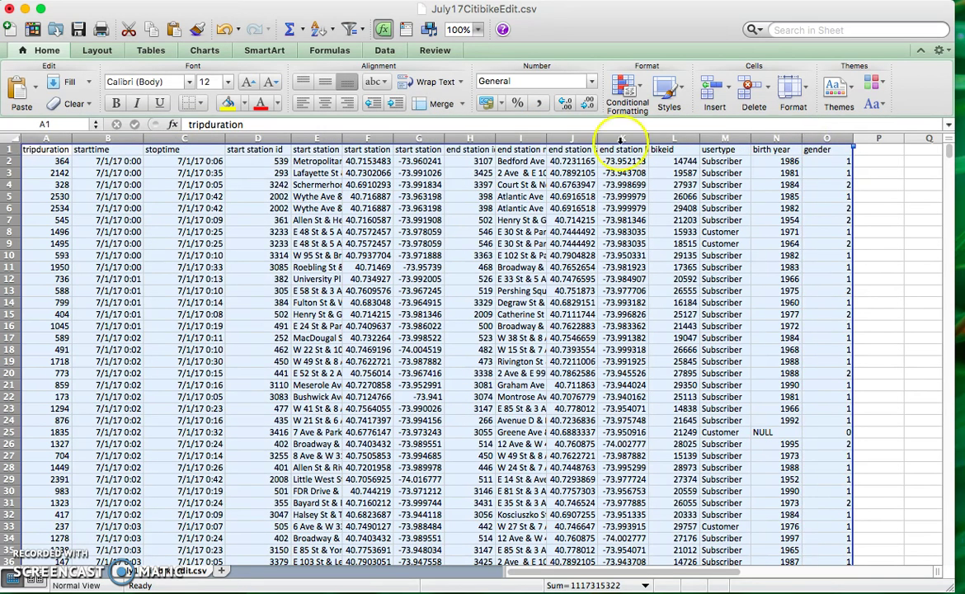
left_click(382, 51)
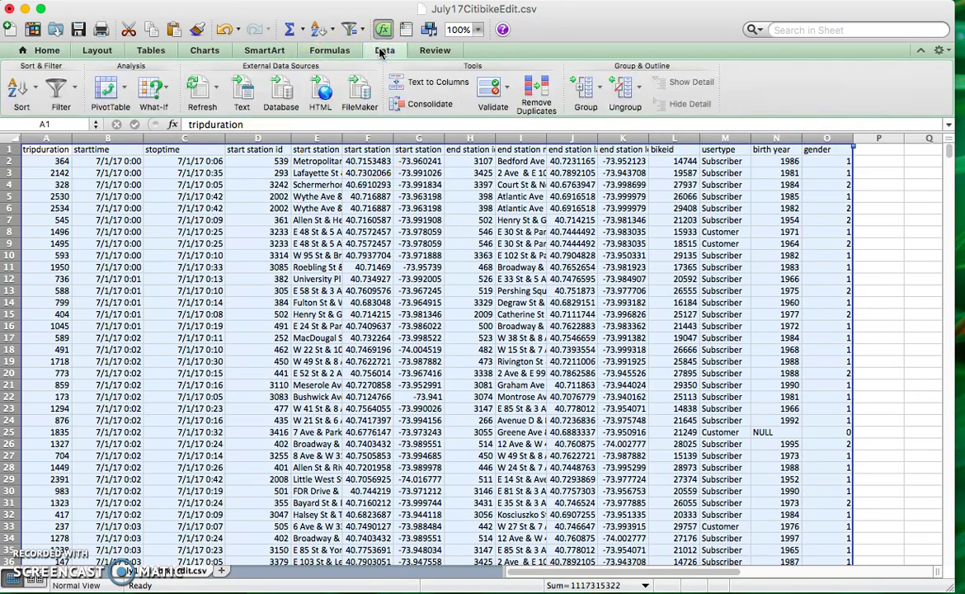
left_click(35, 91)
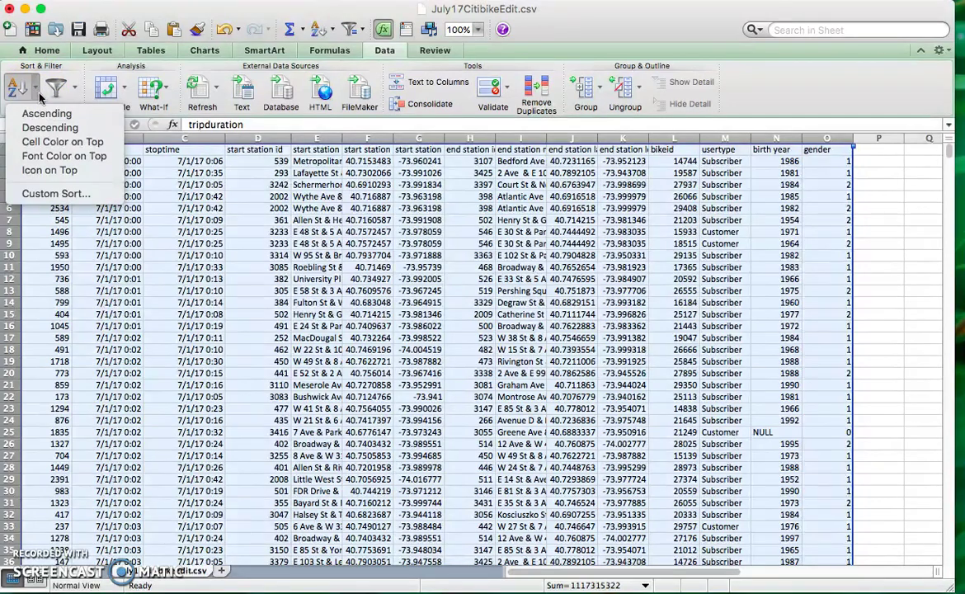
left_click(295, 500)
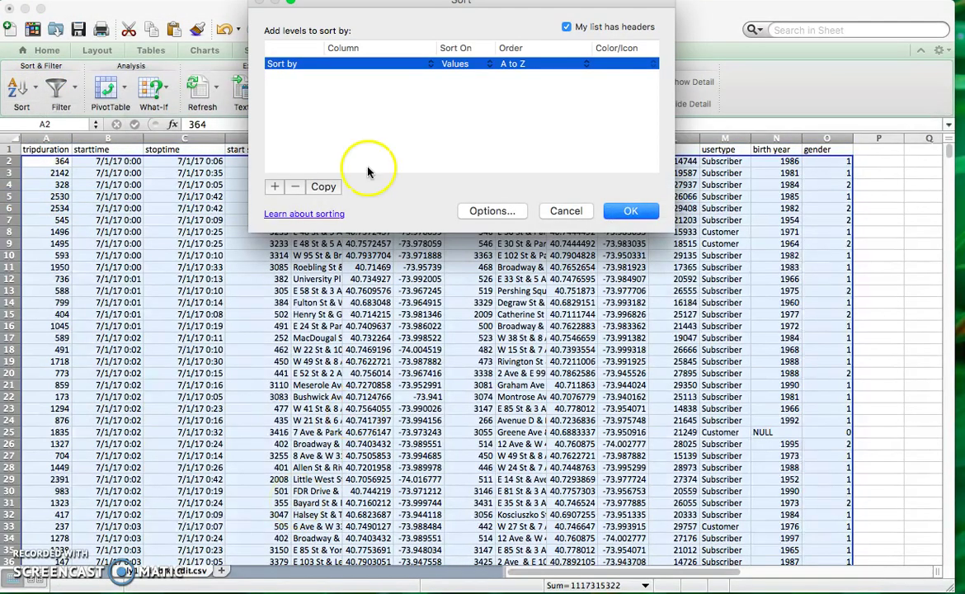
left_click_drag(375, 3, 550, 124)
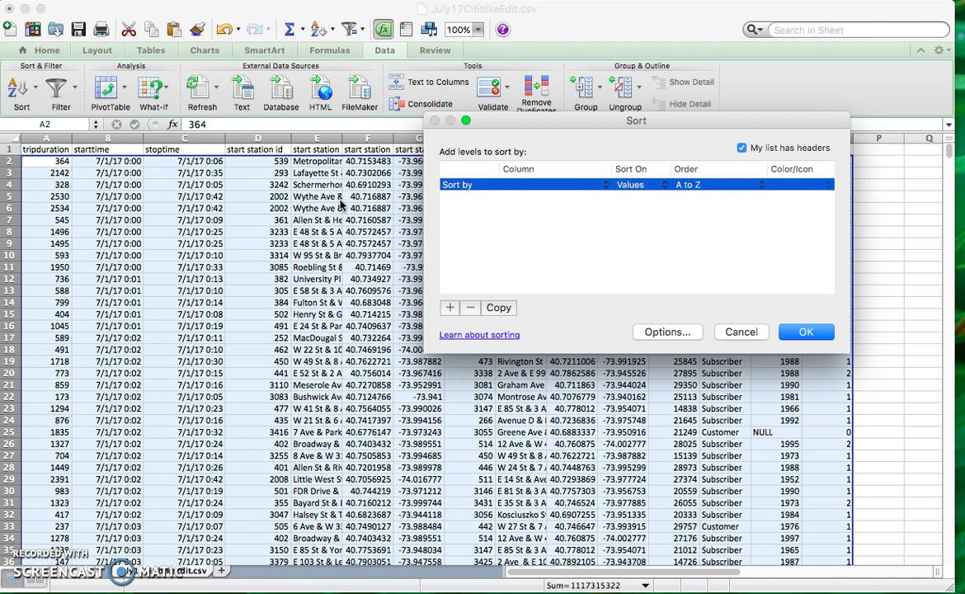
left_click(524, 185)
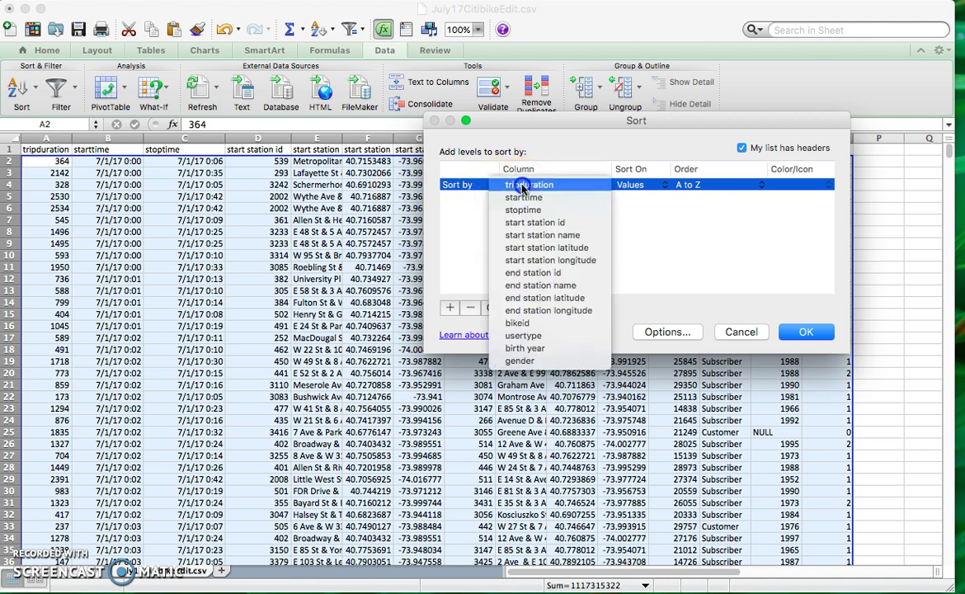
left_click(522, 223)
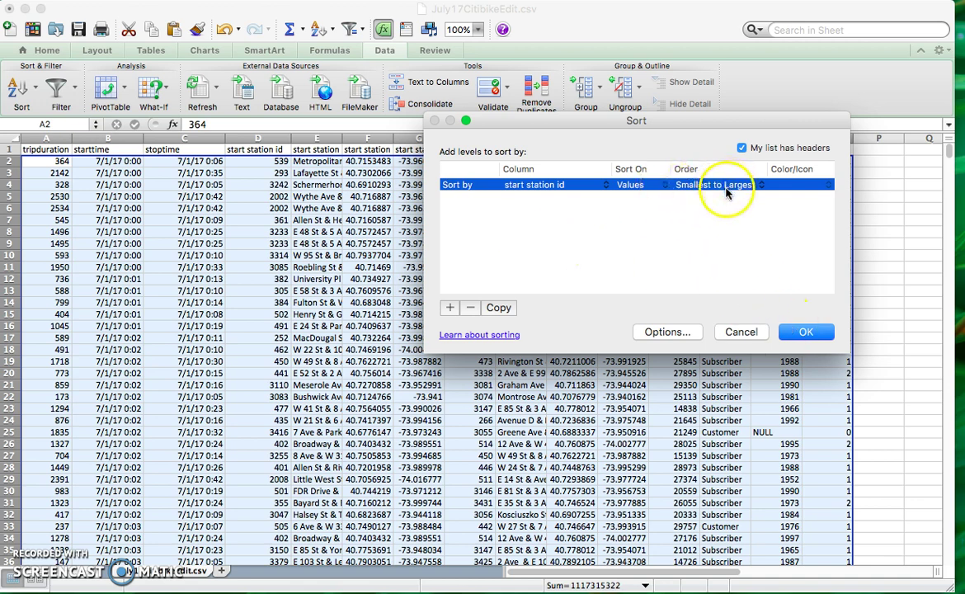
left_click(797, 331)
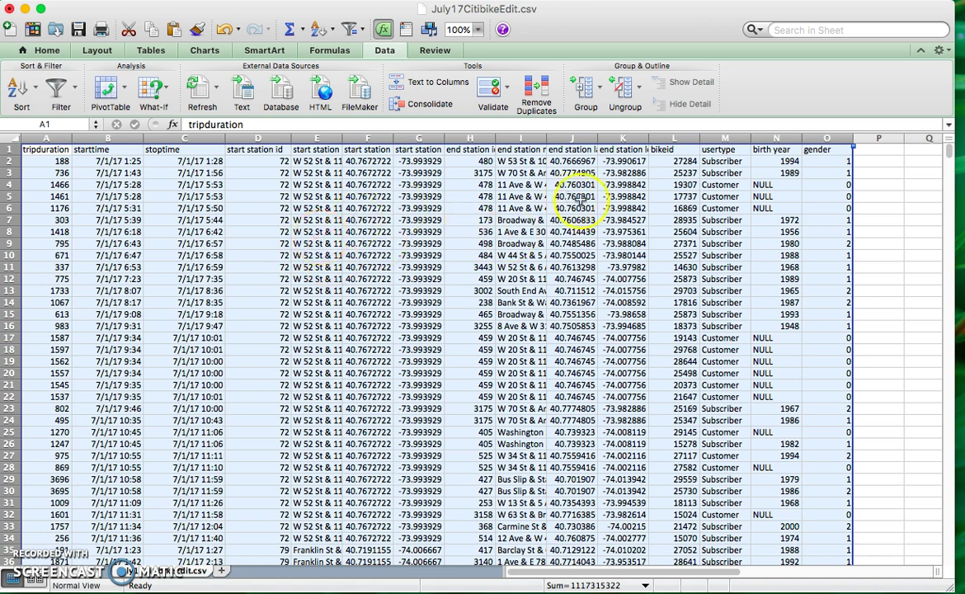
Check where the start station id 72 records end and look through the station groups that follow.
left_click(247, 162)
scroll(247, 248, "down", 2)
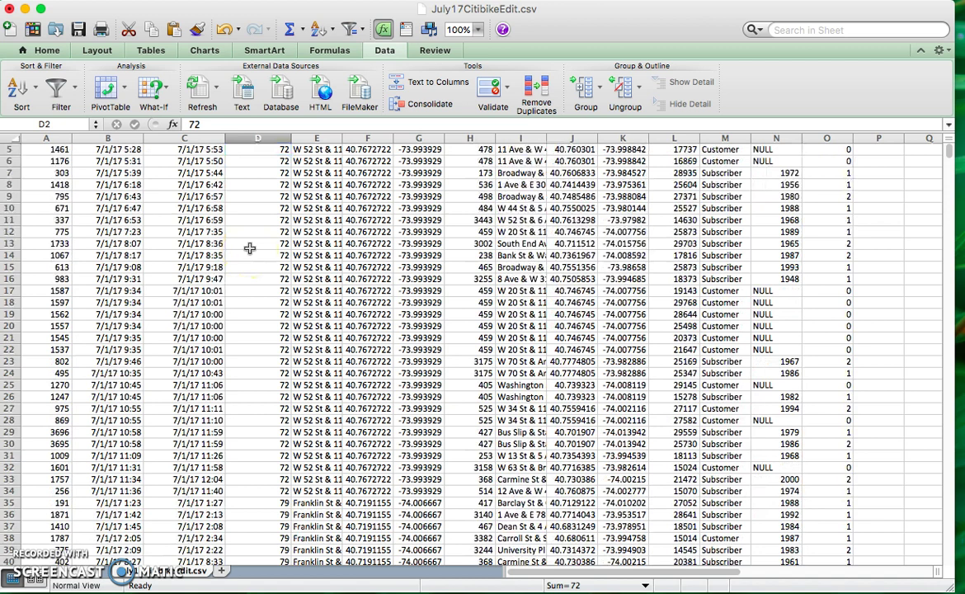
left_click(318, 478)
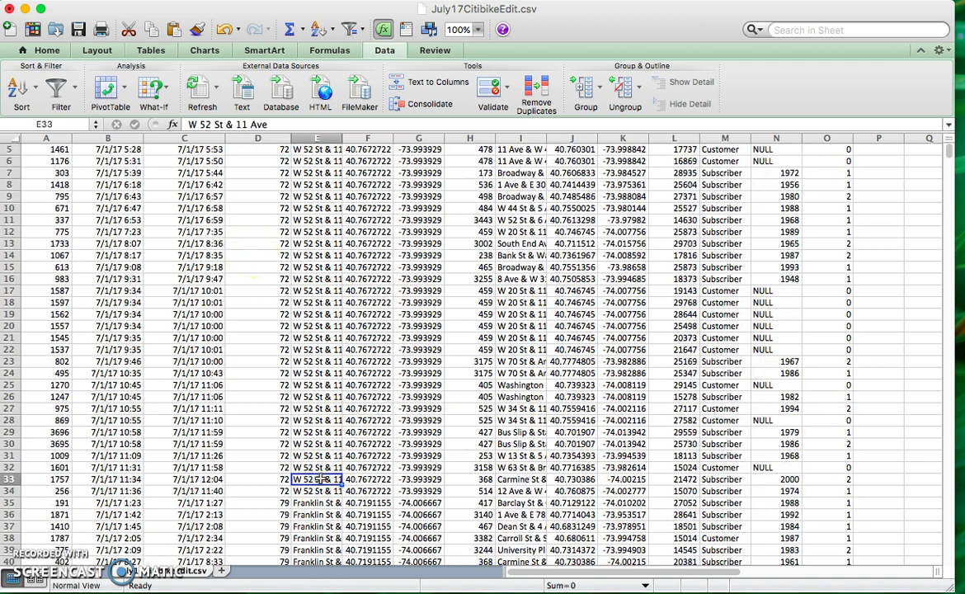
left_click(6, 501)
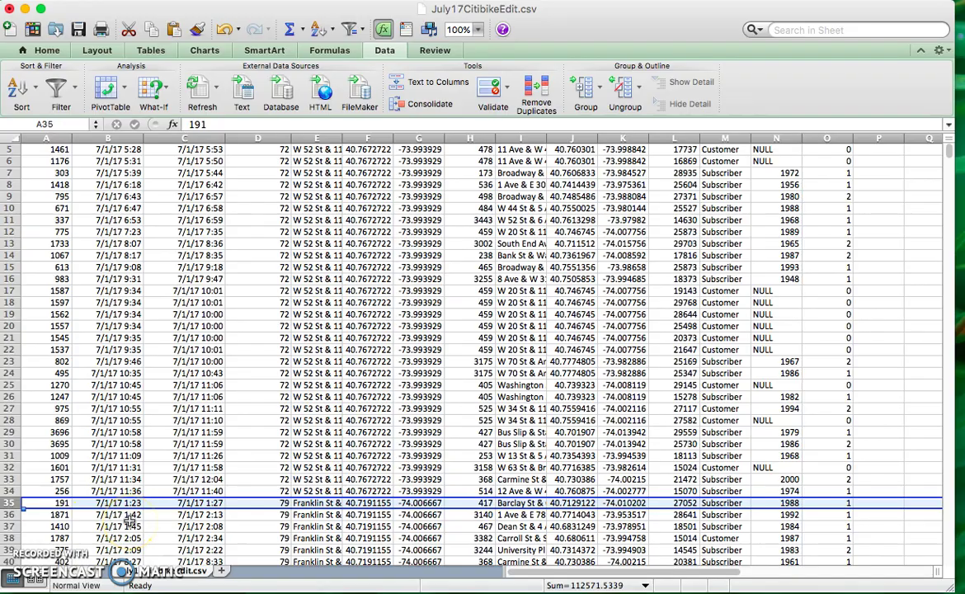
scroll(132, 511, "down", 10)
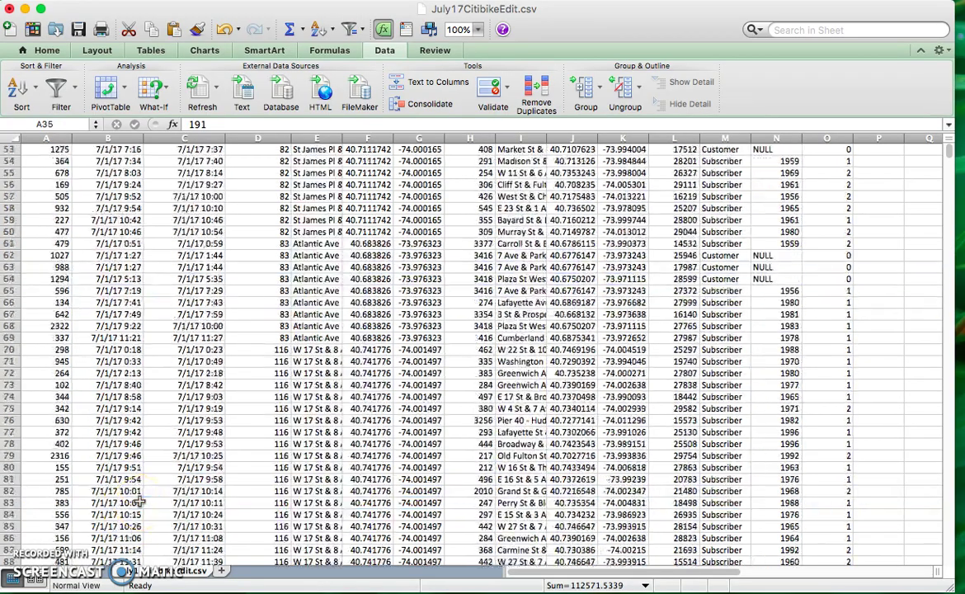
scroll(139, 502, "down", 12)
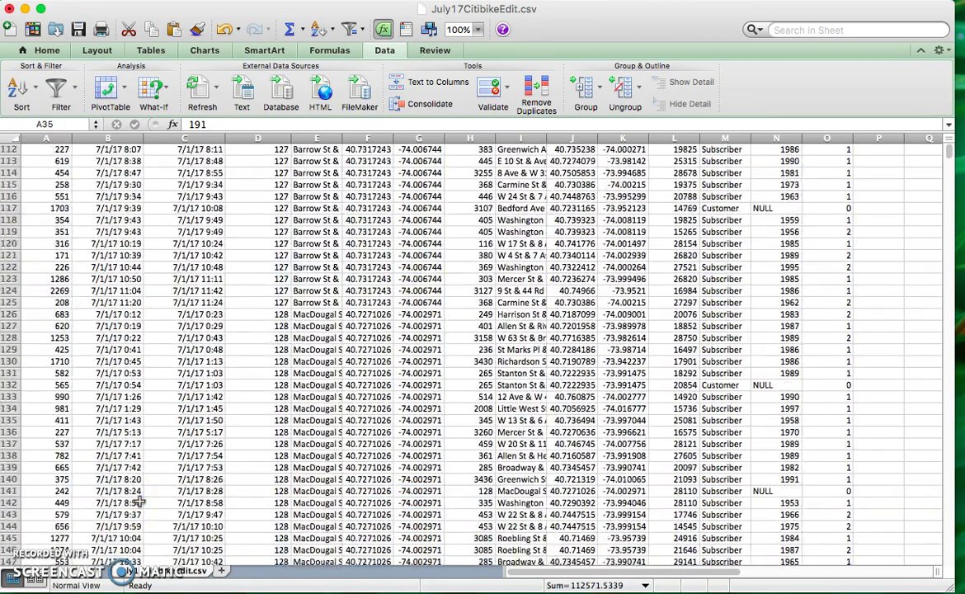
scroll(139, 502, "up", 18)
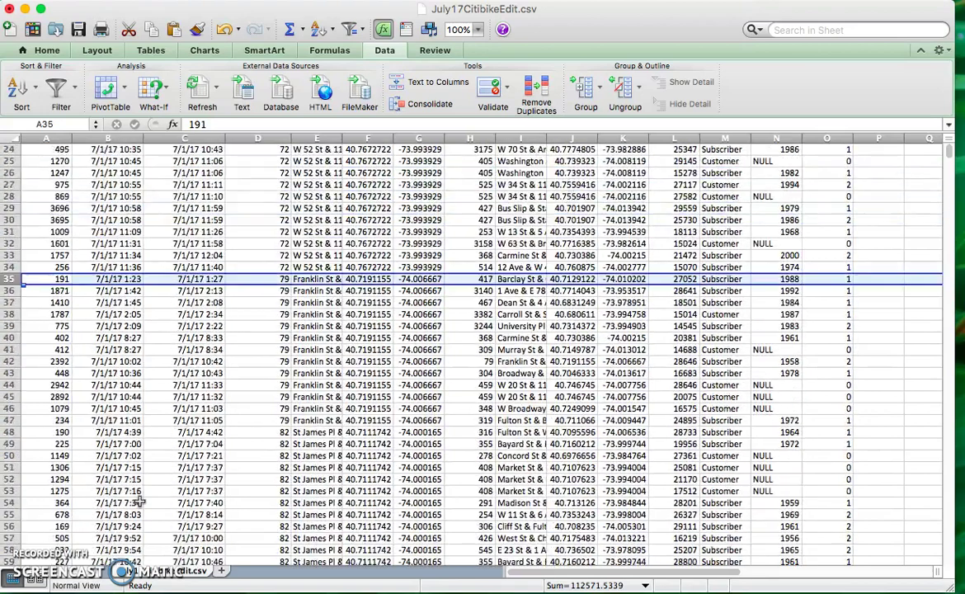
Copy rows 1 through 34, covering the header and all start station id 72 records, into a new sheet.
left_click(8, 267)
scroll(8, 267, "up", 5)
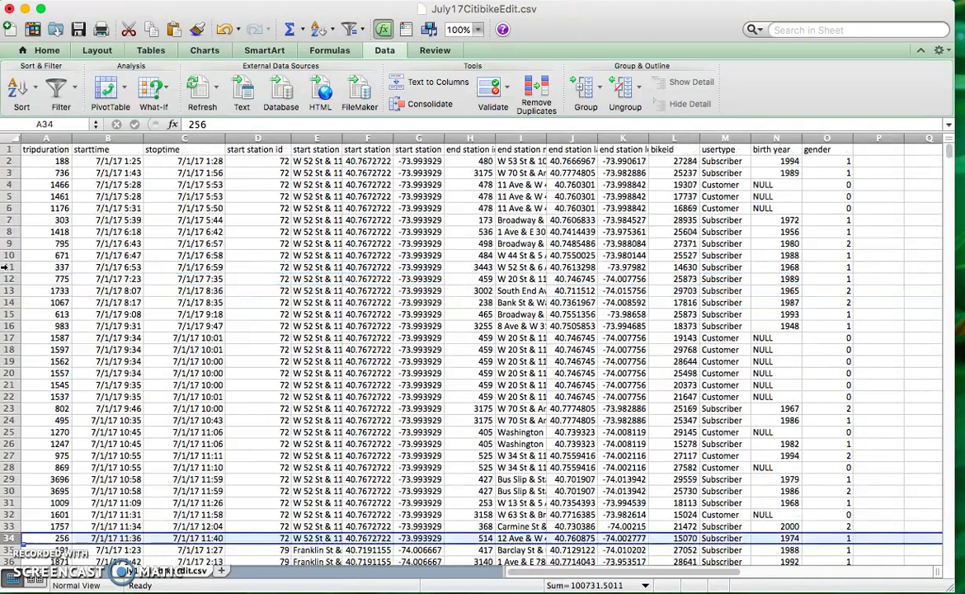
left_click(8, 147, "shift")
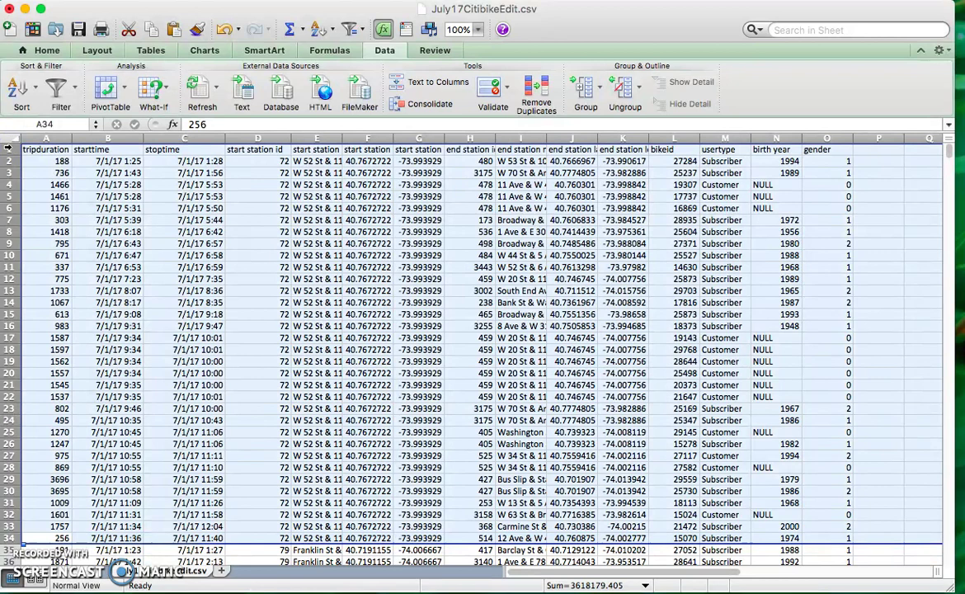
key("super+c")
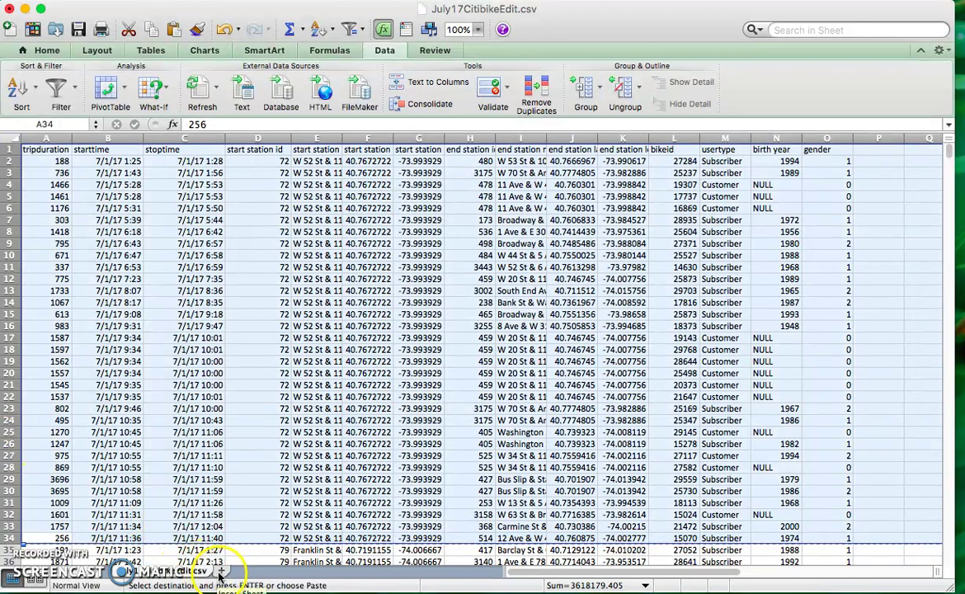
left_click(220, 572)
key("super+v")
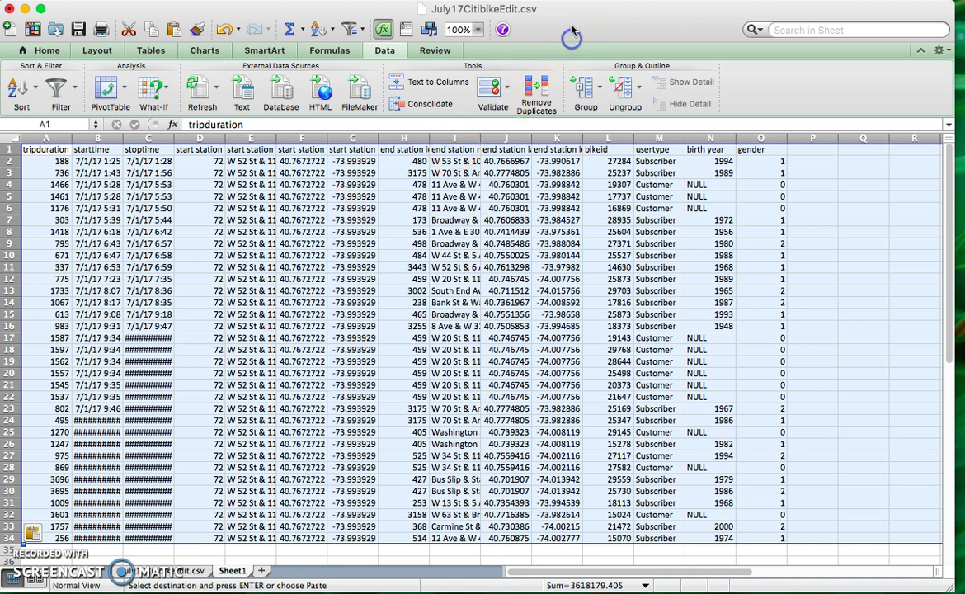
Widen the stoptime and starttime columns on the new sheet until every date and time fits.
left_click(404, 396)
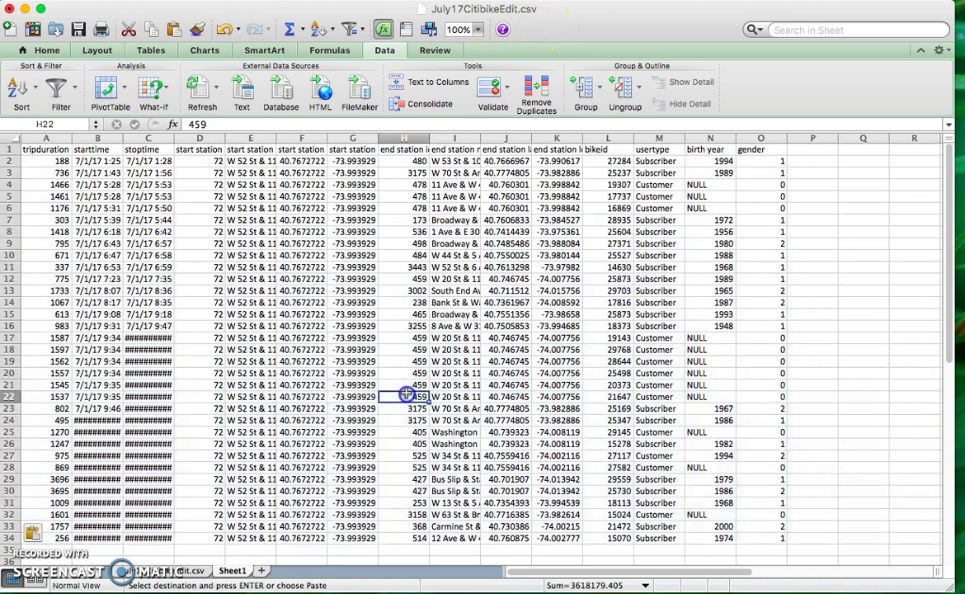
left_click_drag(176, 139, 188, 138)
left_click_drag(123, 139, 139, 138)
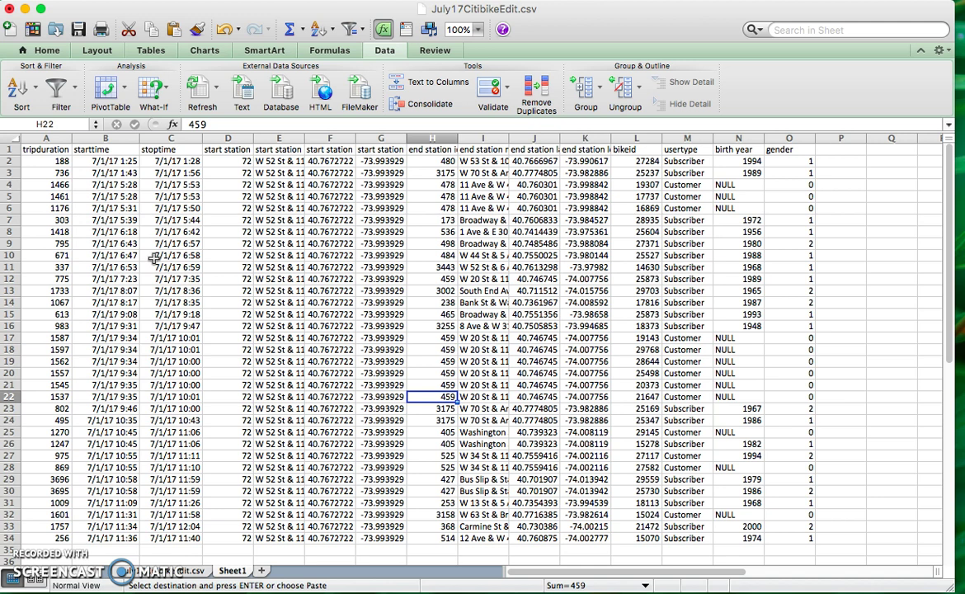
Save a copy to the Desktop in Excel Workbook (.xlsx) format, named July17CitibikeStation72Analysis.
left_click(76, 1)
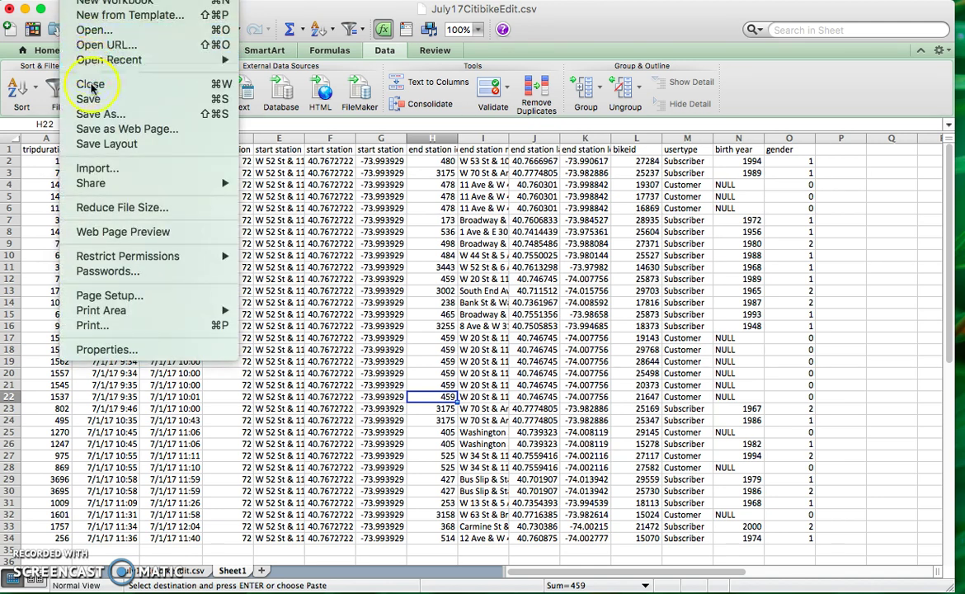
left_click(104, 115)
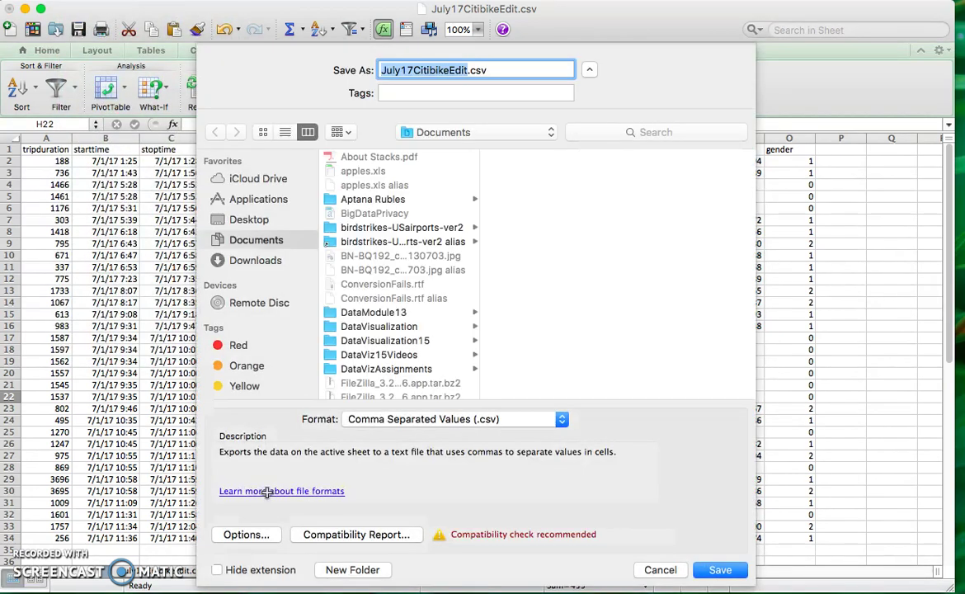
key("super+shift+d")
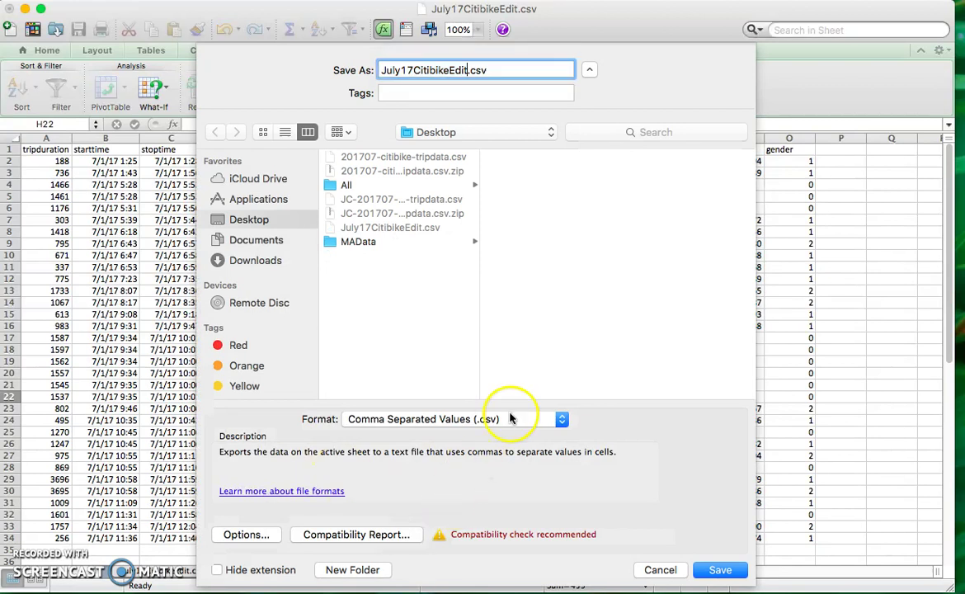
left_click(512, 419)
left_click(486, 339)
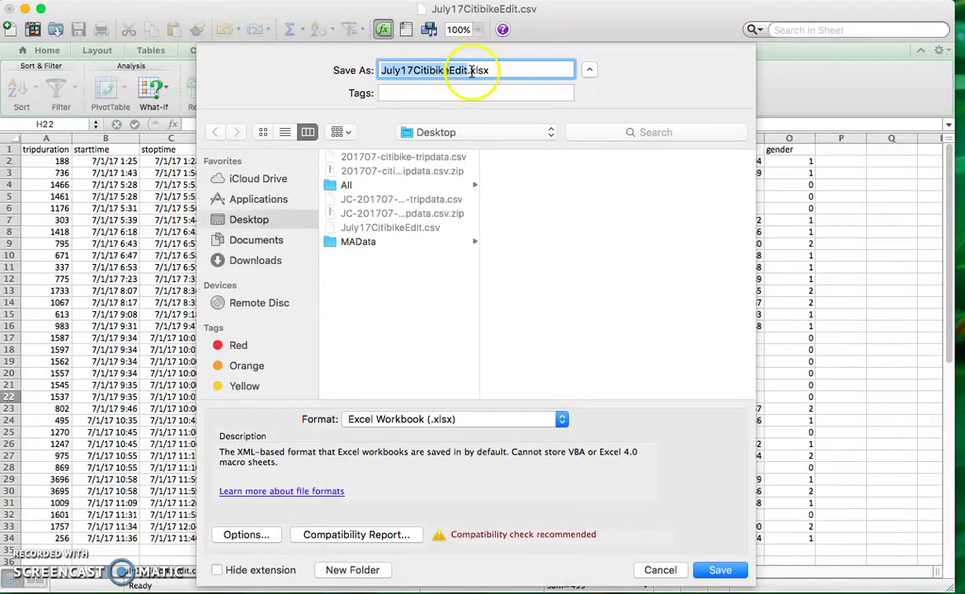
mouse_move(464, 70)
left_mouse_down()
mouse_move(424, 71)
mouse_move(448, 74)
left_mouse_up()
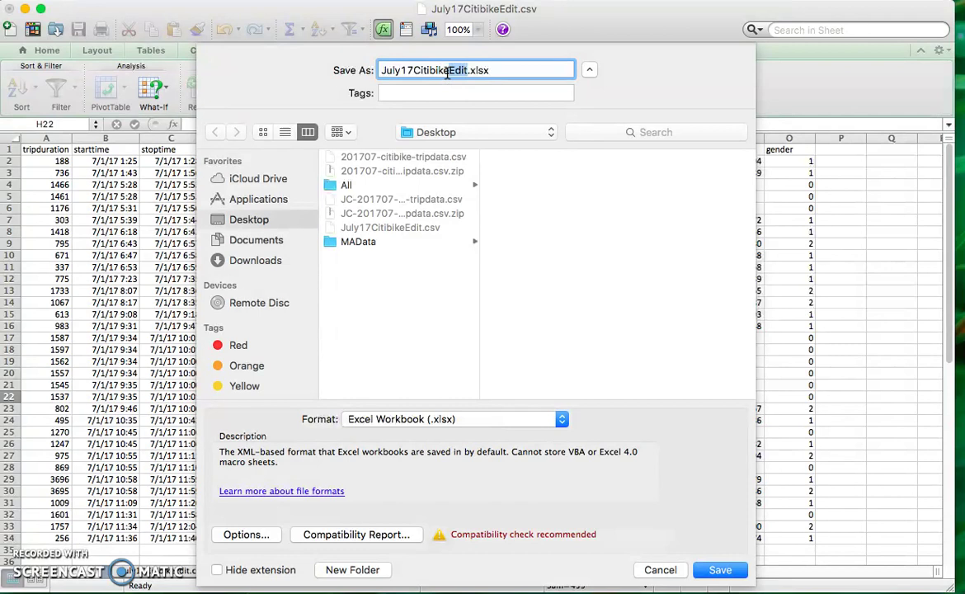
type("Station72Analysis")
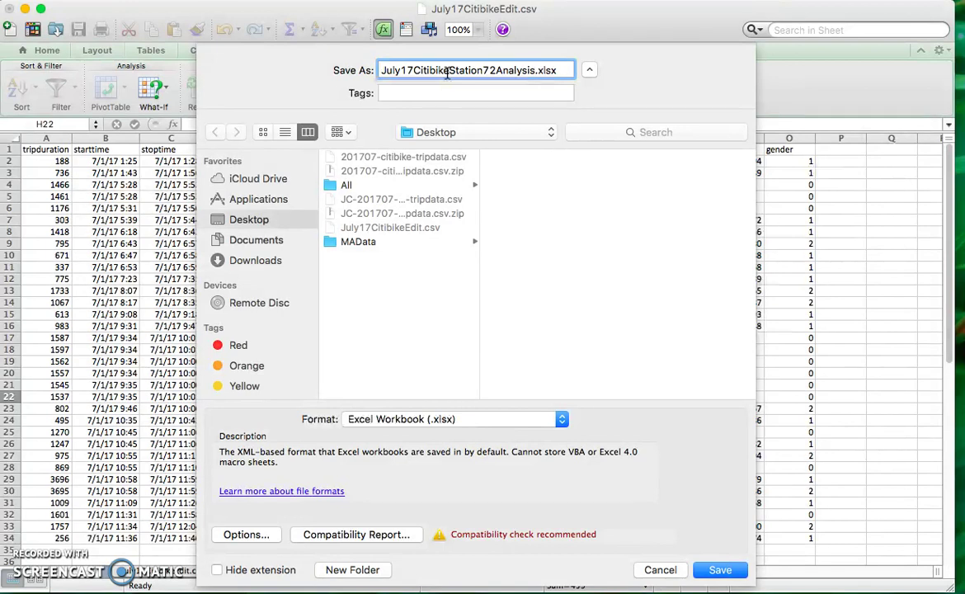
key("Return")
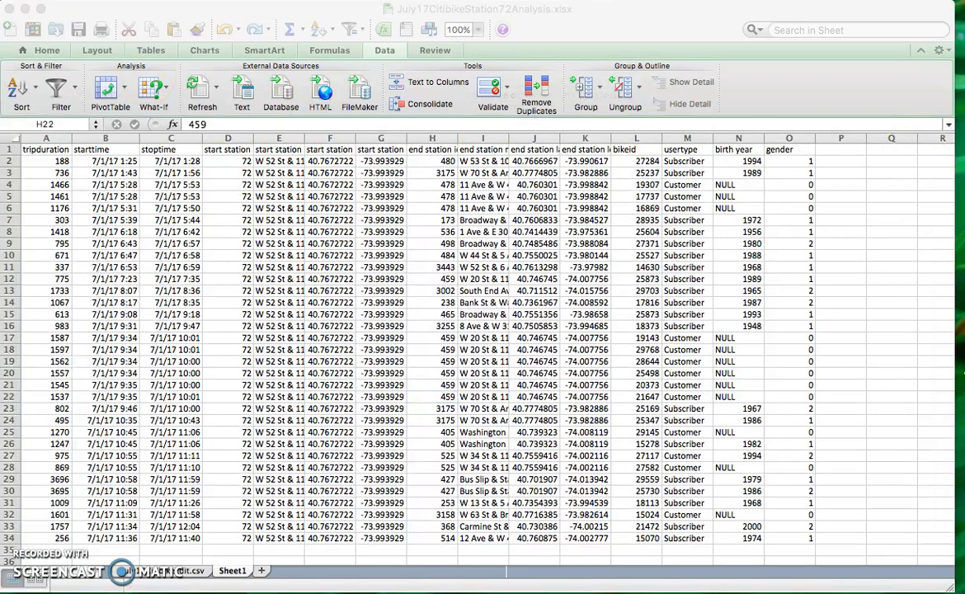
Switch to TextEdit and place its blank document window over the middle of the spreadsheet.
key("super+space")
type("te")
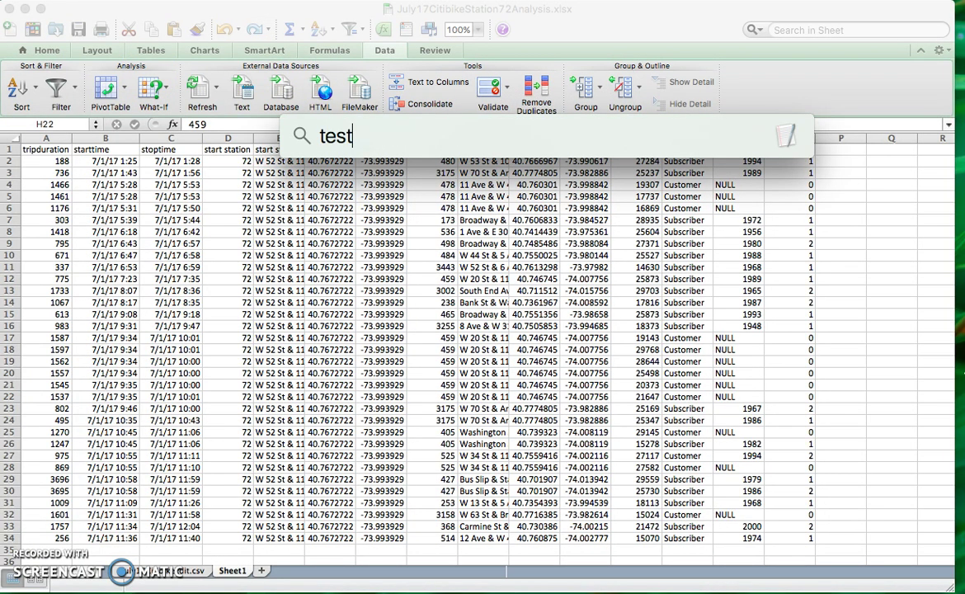
type("s")
key("BackSpace")
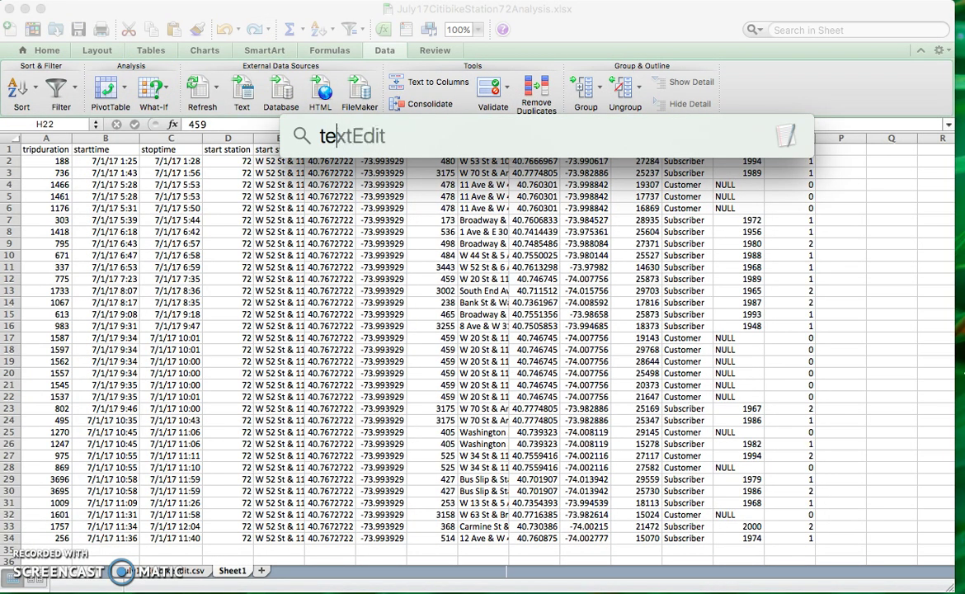
key("Return")
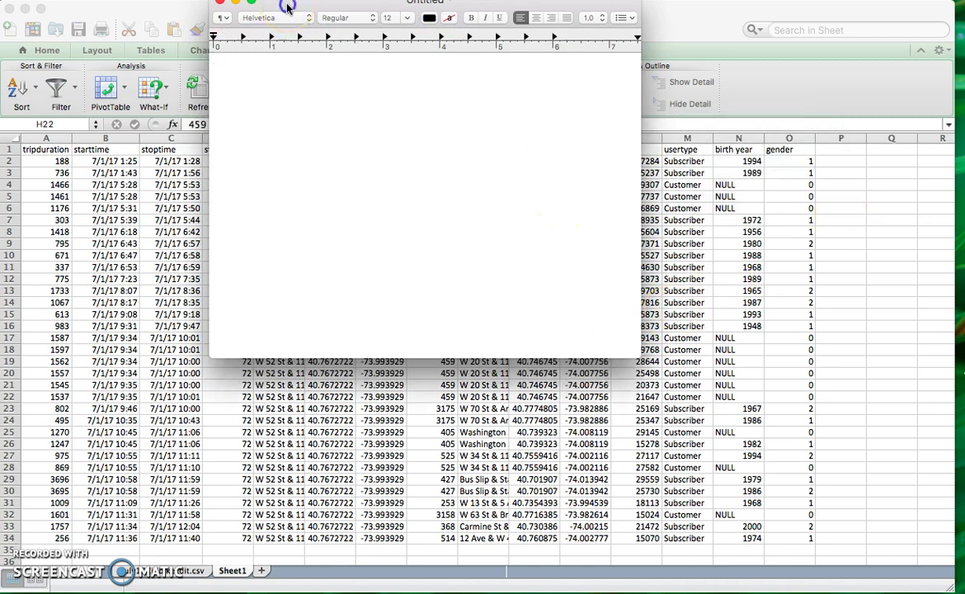
left_click_drag(287, 5, 418, 119)
left_click(404, 249)
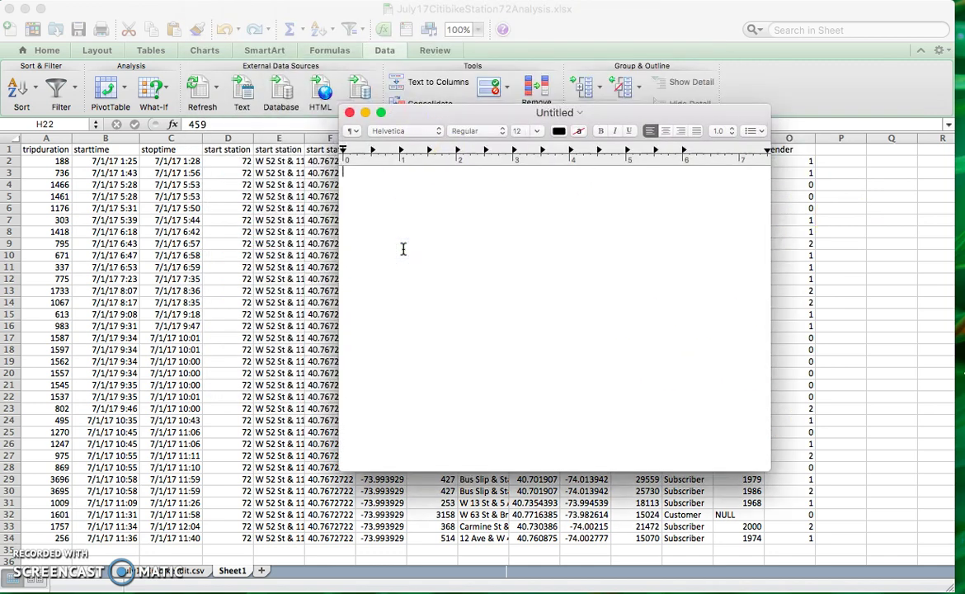
Save the blank document to the Desktop as July17CitibikeSteps.rtf and shift its window aside.
key("super+s")
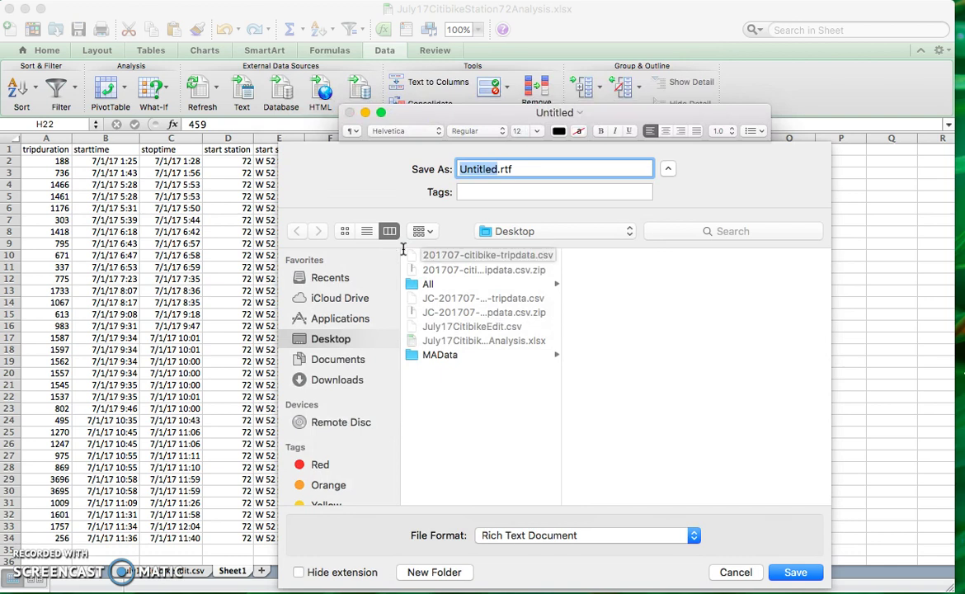
type("July17Cit")
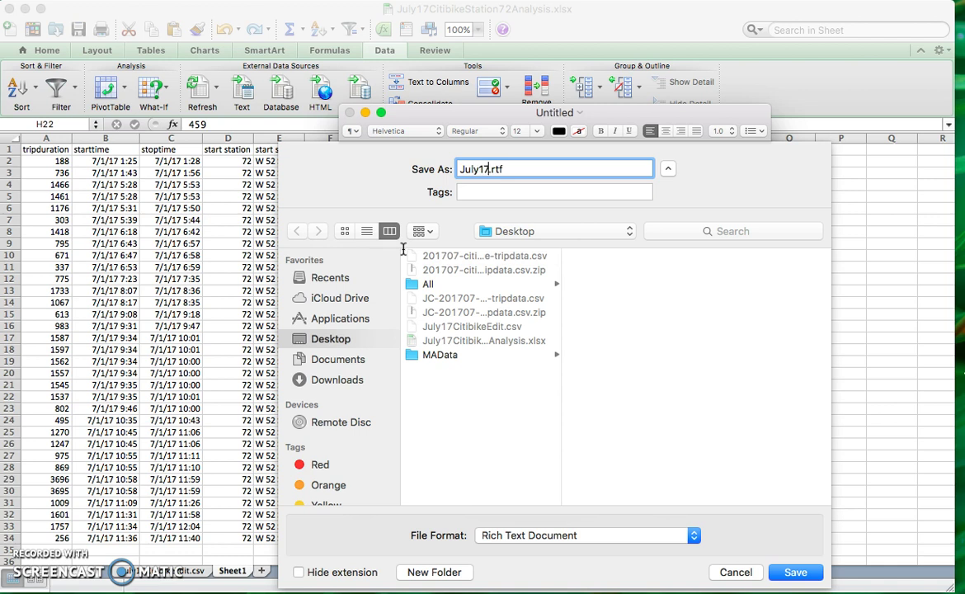
type("ibikeSteps")
key("Return")
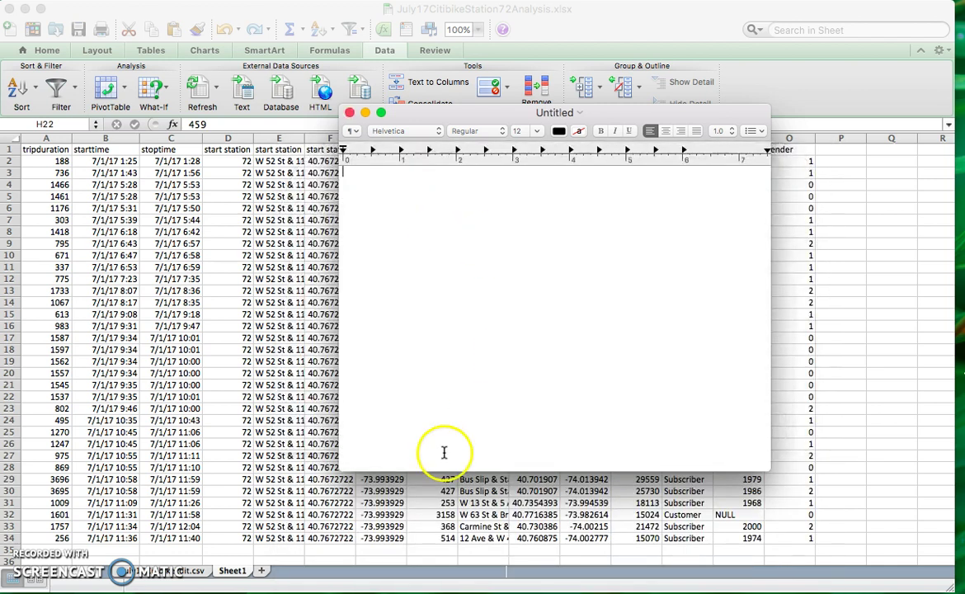
left_click_drag(388, 112, 471, 110)
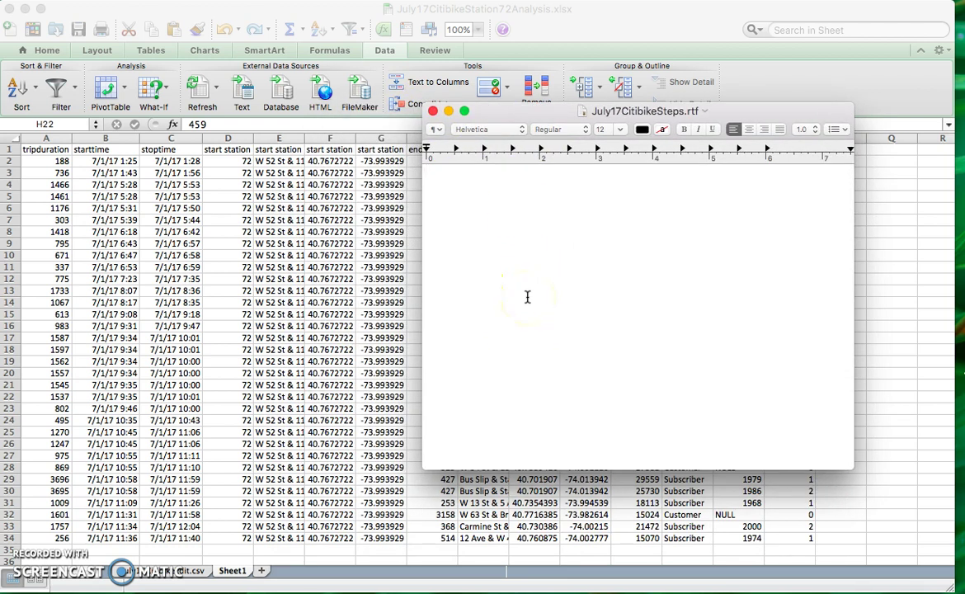
Begin the notes with item "1.", copy the tripdata index page's web address from Chrome, and return to the notes document.
type("1.")
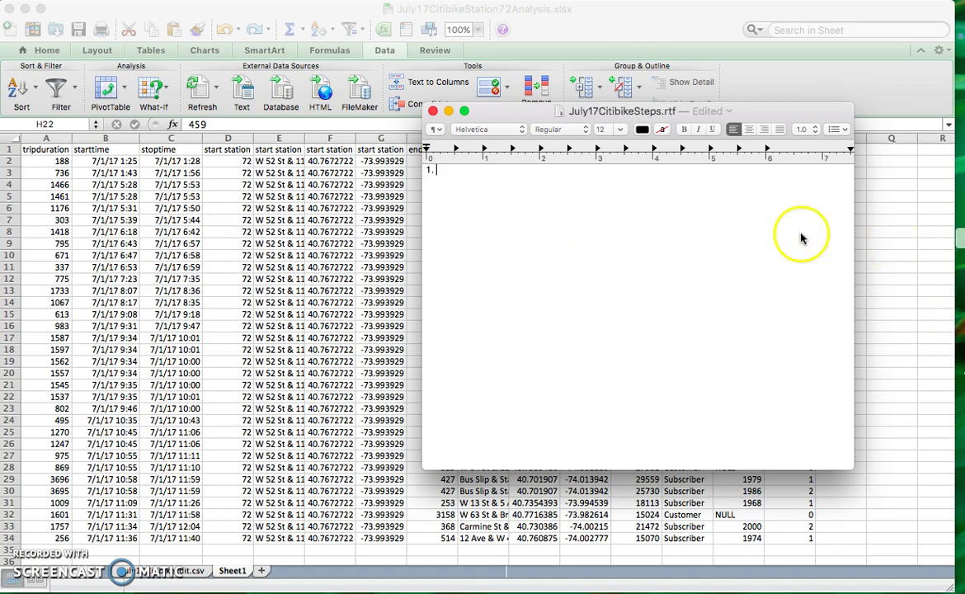
key("super+Tab")
left_click(171, 15)
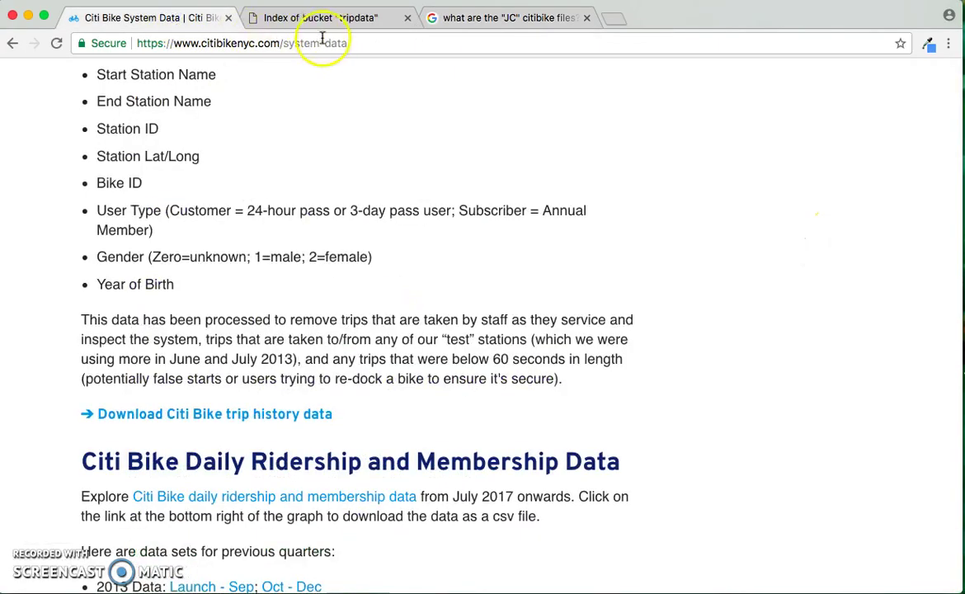
left_click(308, 21)
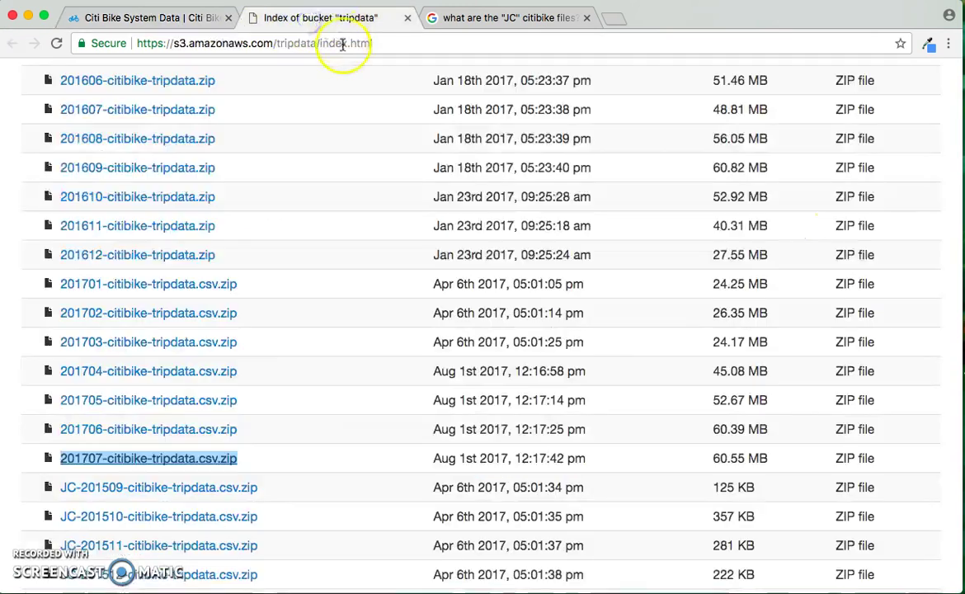
left_click(345, 43)
key("super+c")
left_click(788, 309)
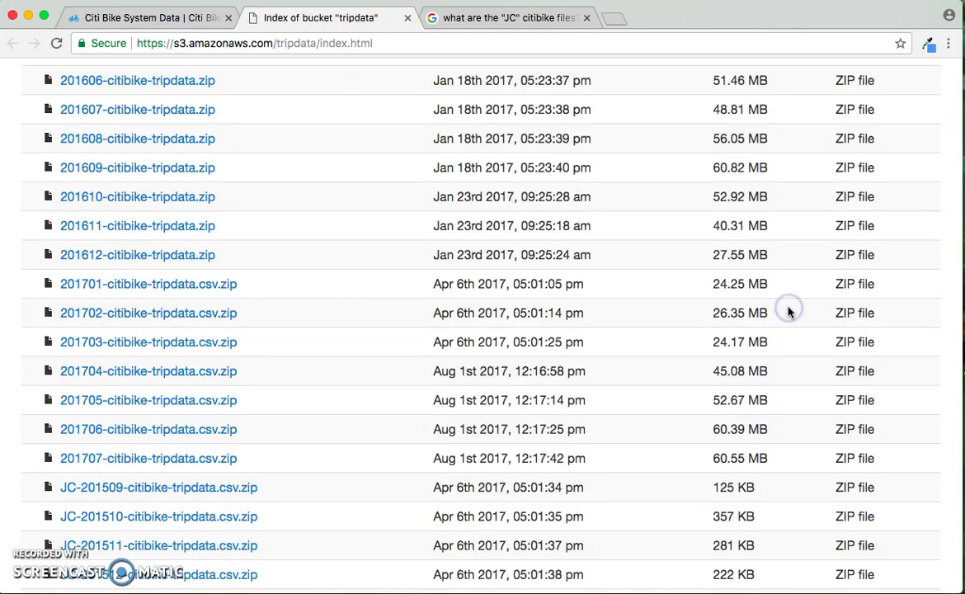
key("ctrl+Up")
left_click(916, 285)
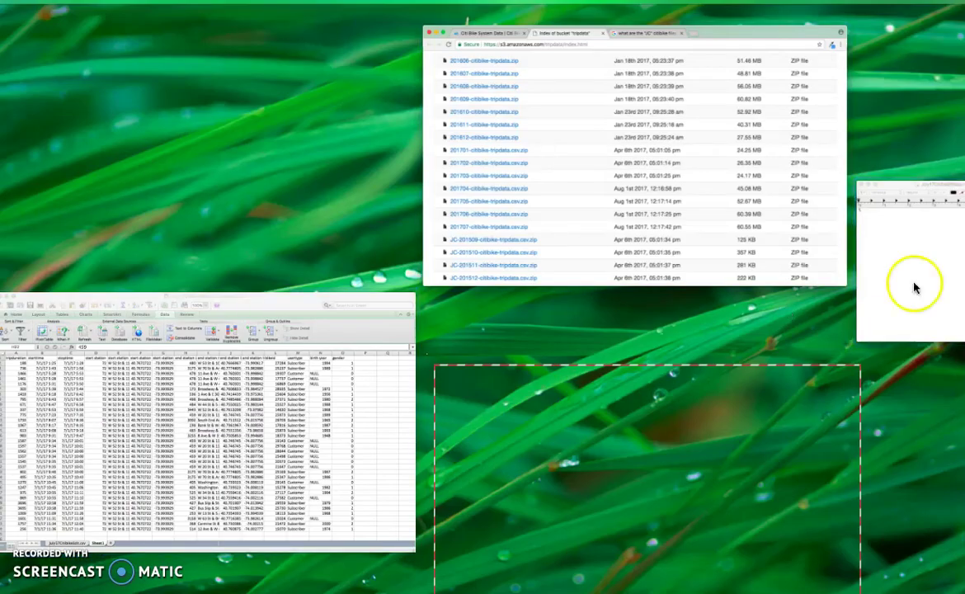
Write note 1 as: Download file named "201707-citibike-tripdata.csv, correcting typos along the way.
type("Doen")
key("BackSpace")
key("BackSpace")
type("w")
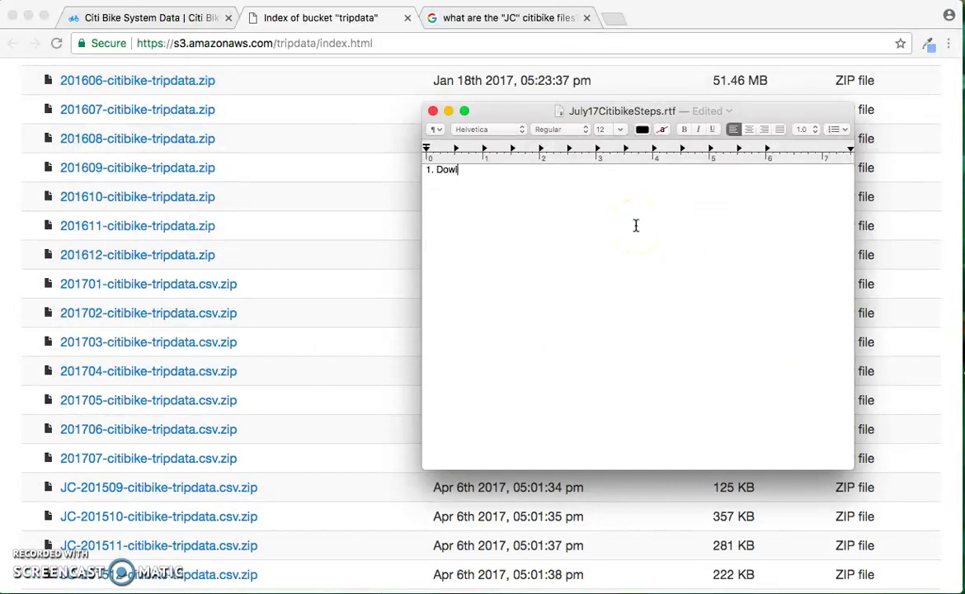
type("nload file named")
type("\"201707-citbike")
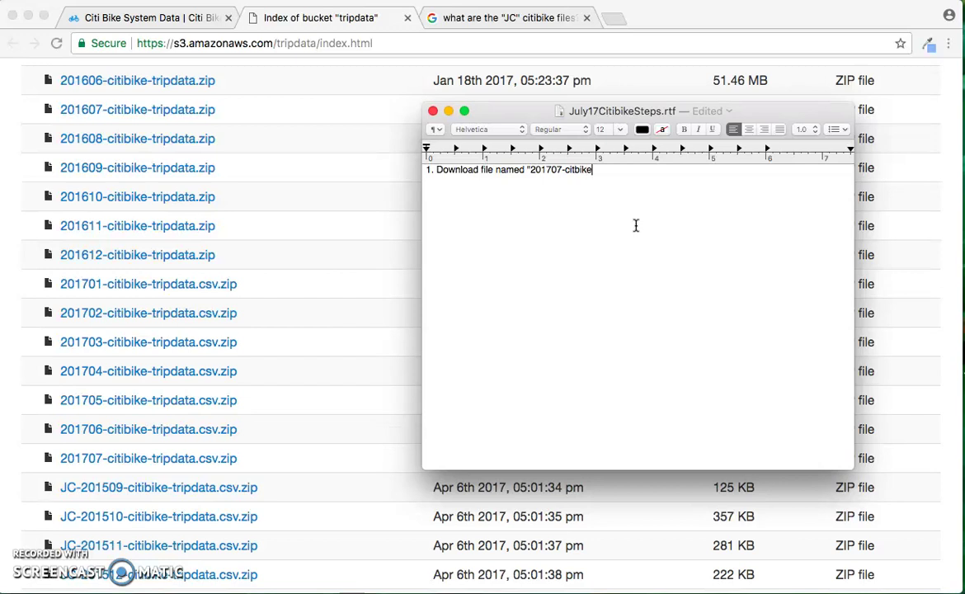
key("BackSpace")
key("BackSpace")
key("BackSpace")
key("BackSpace")
type("ibike-tripdate")
type(".csv")
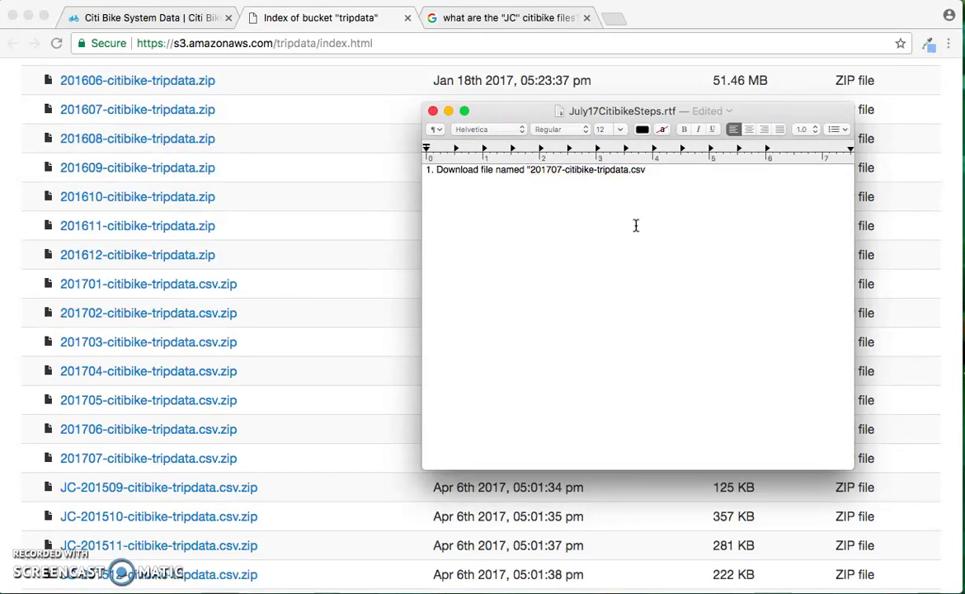
Complete note 1 with .zip" from, the copied index page link, and a blank line after it.
type(".zip\" from")
key("super+v")
left_click(547, 273)
key("Return")
key("Return")
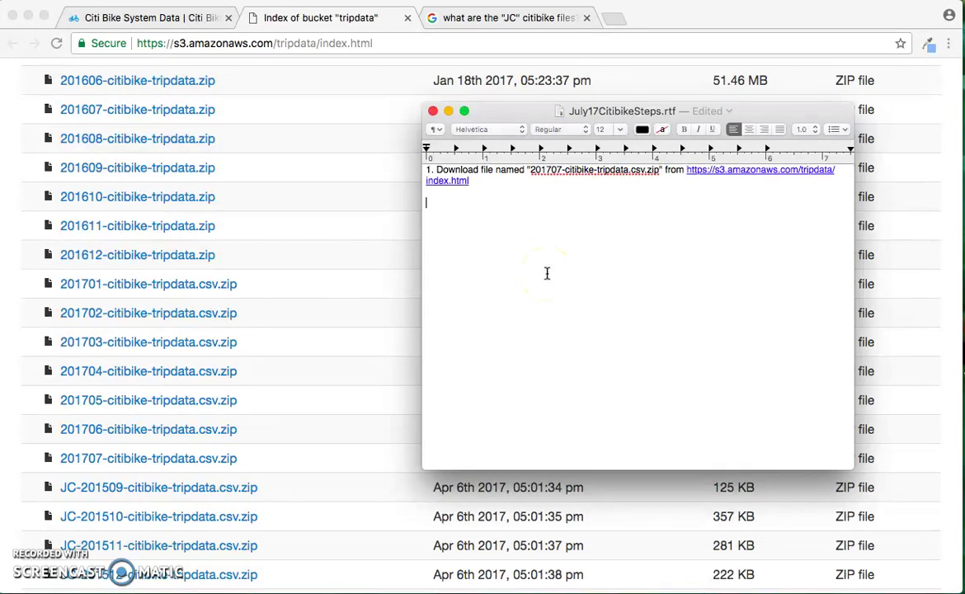
Add note 2 reading "2. Open with TextEdit, delete below 07/01".
type("2. OP")
key("BackSpace")
type("pen with TextEdit, ")
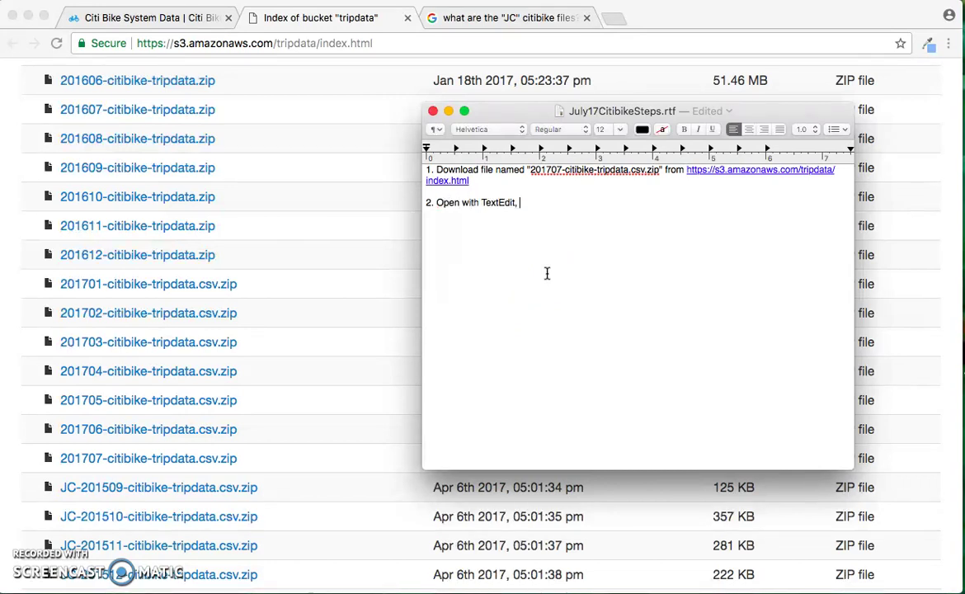
type("delet")
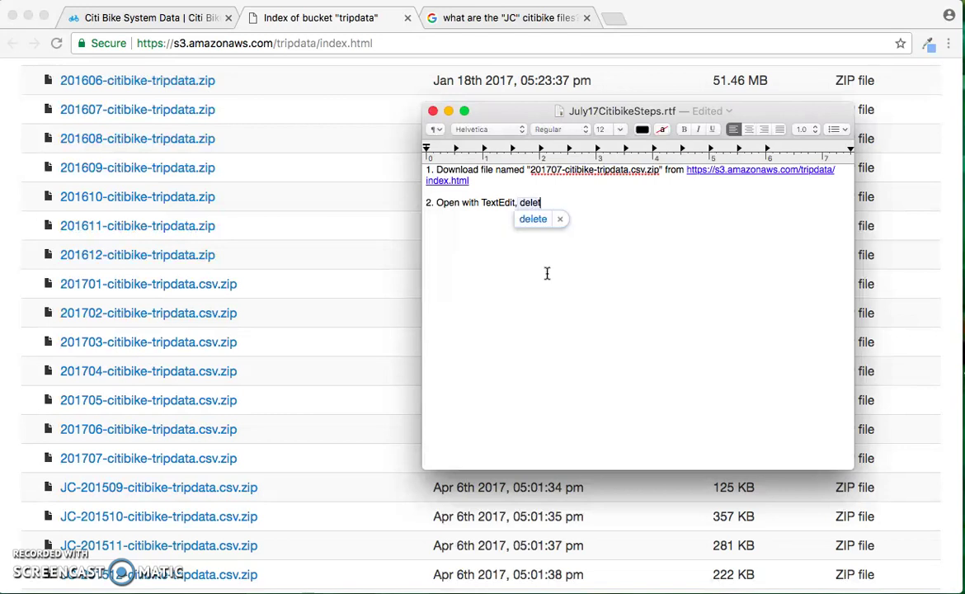
type("e below 07/01")
Add a column of single dots beneath note 2 as placeholders for the remaining steps.
key("Return")
key("Return")
key("Return")
key("Return")
key("Return")
type(".")
key("Return")
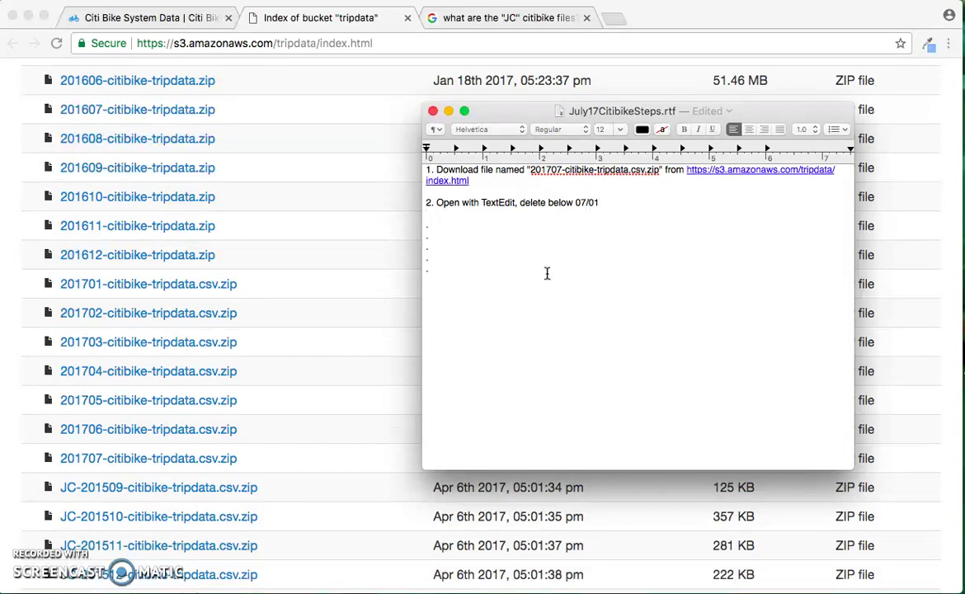
type(". .")
Switch to the Excel workbook and shift the notes window up and away from the first columns.
left_click(27, 15)
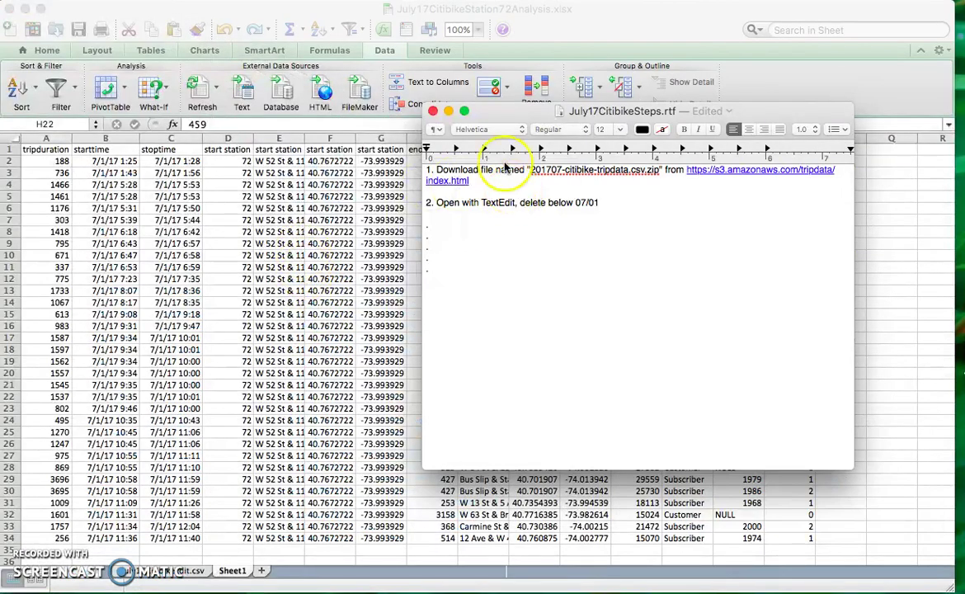
left_click_drag(512, 120, 562, 65)
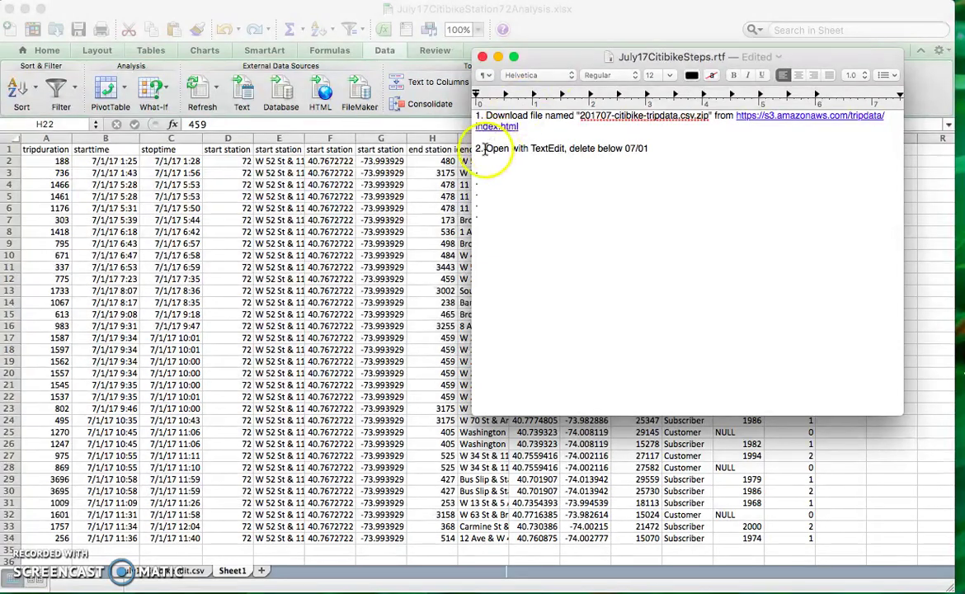
left_click_drag(570, 55, 592, 29)
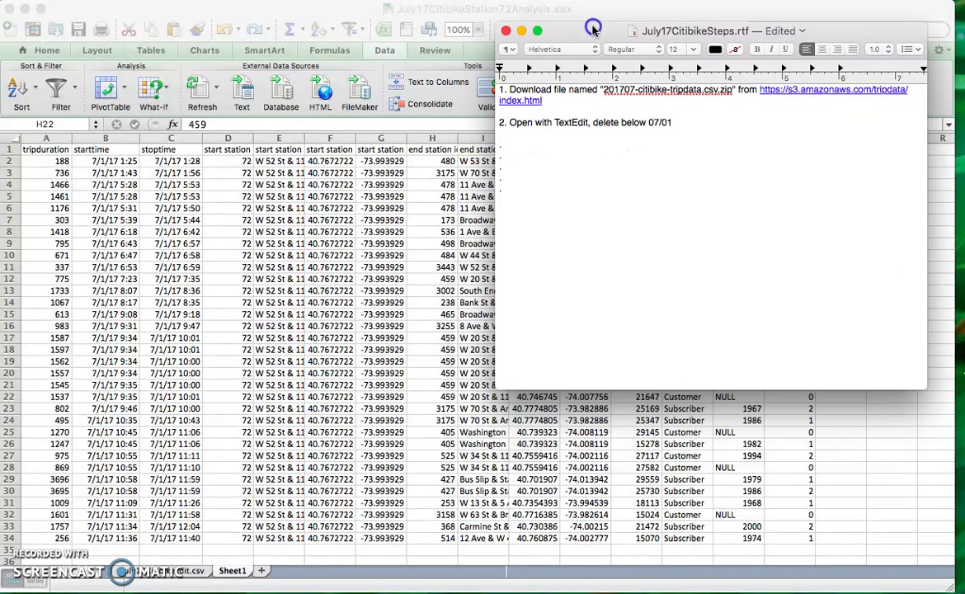
Minimize the July17CitibikeSteps.rtf notes window and make the station 72 workbook active.
left_click(735, 108)
left_click(590, 167)
left_click(523, 31)
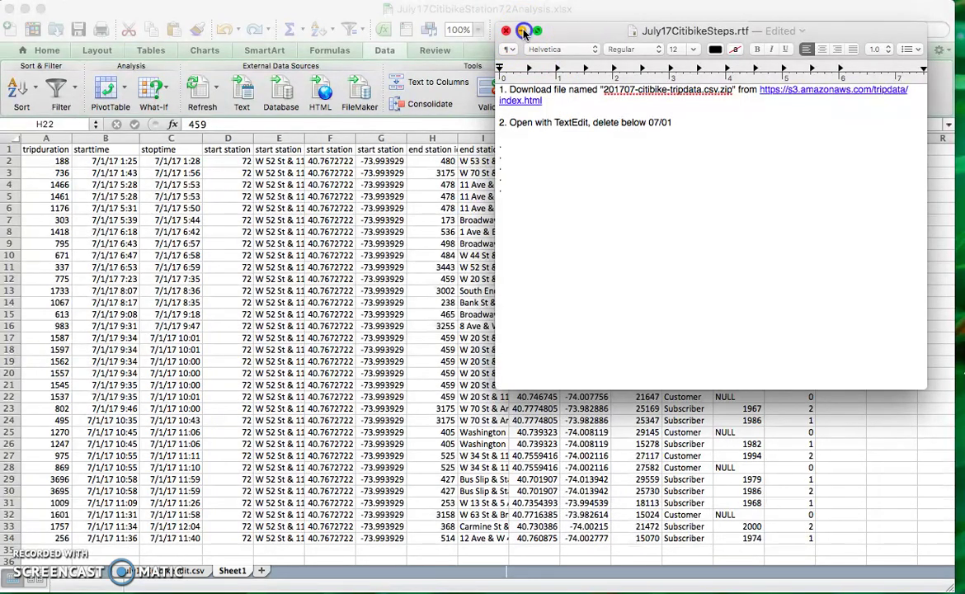
left_click(523, 32)
left_click(334, 303)
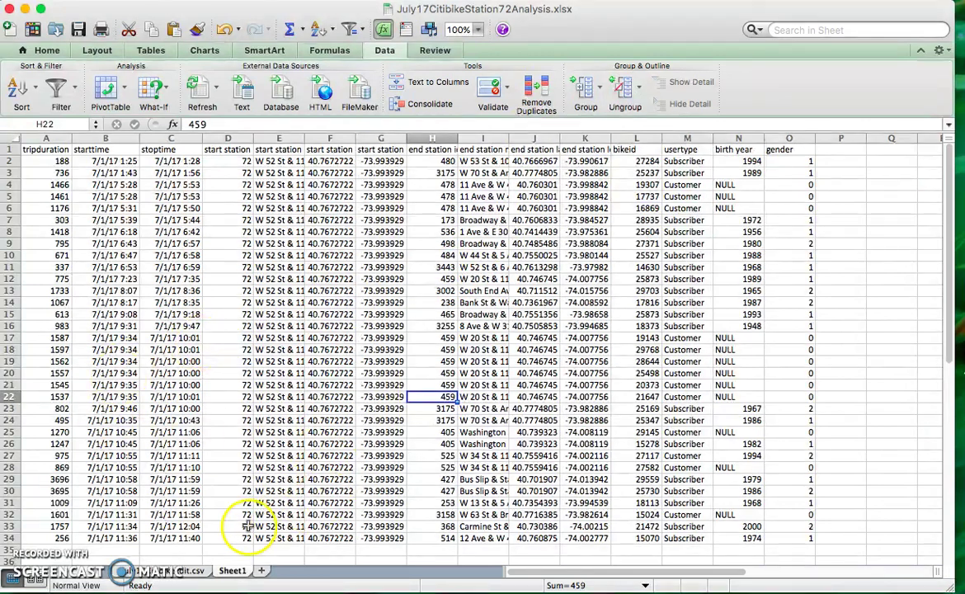
Rename the Sheet1 worksheet as Station72.
right_click(234, 571)
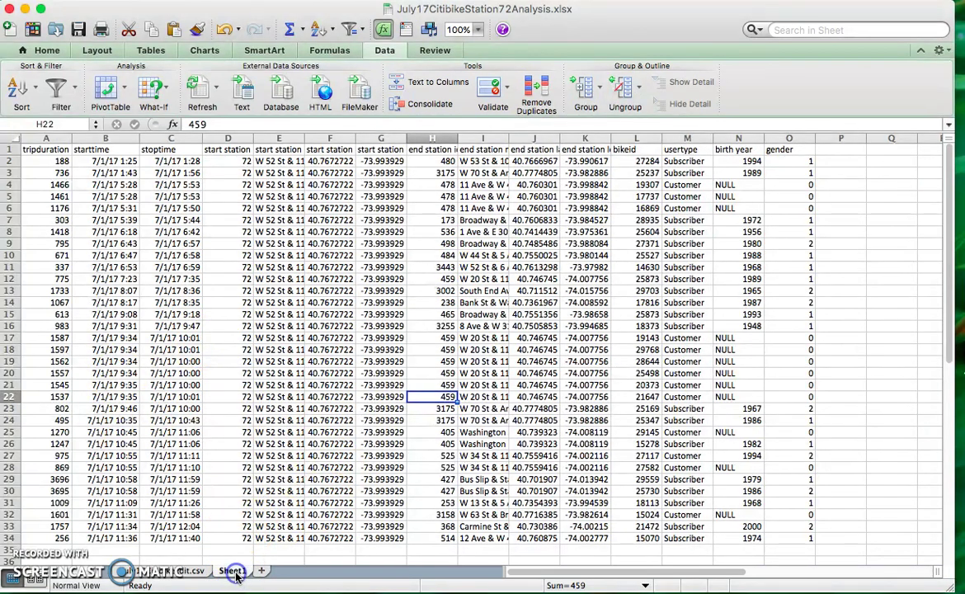
left_click(226, 576)
key("Escape")
right_click(233, 573)
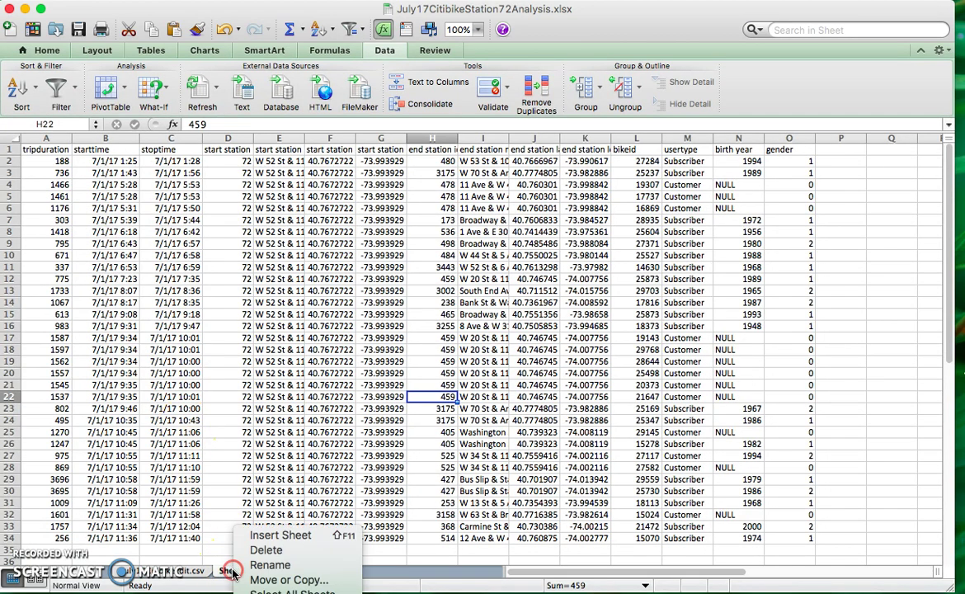
left_click(261, 566)
type("Station")
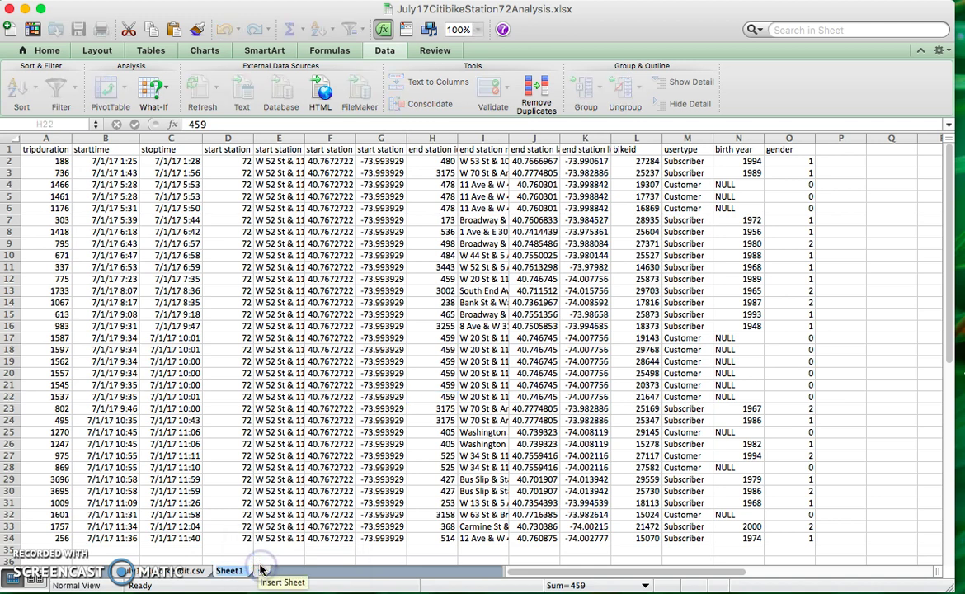
type("72")
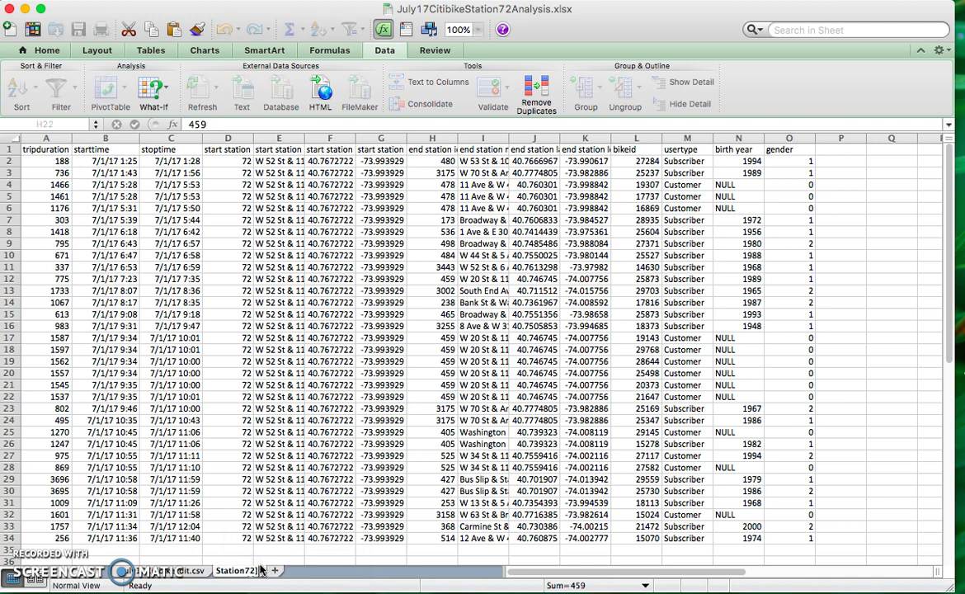
key("Return")
left_click(245, 431)
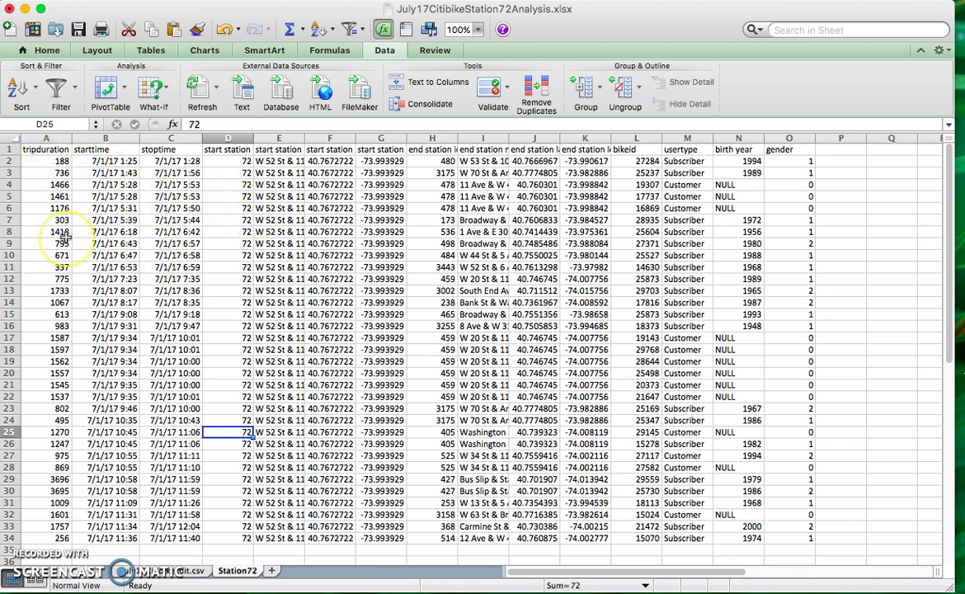
Enter the label avg_trip_duration: in cell A36 below the records and widen column A to fit it.
scroll(58, 289, "down", 2)
scroll(47, 373, "up", 2)
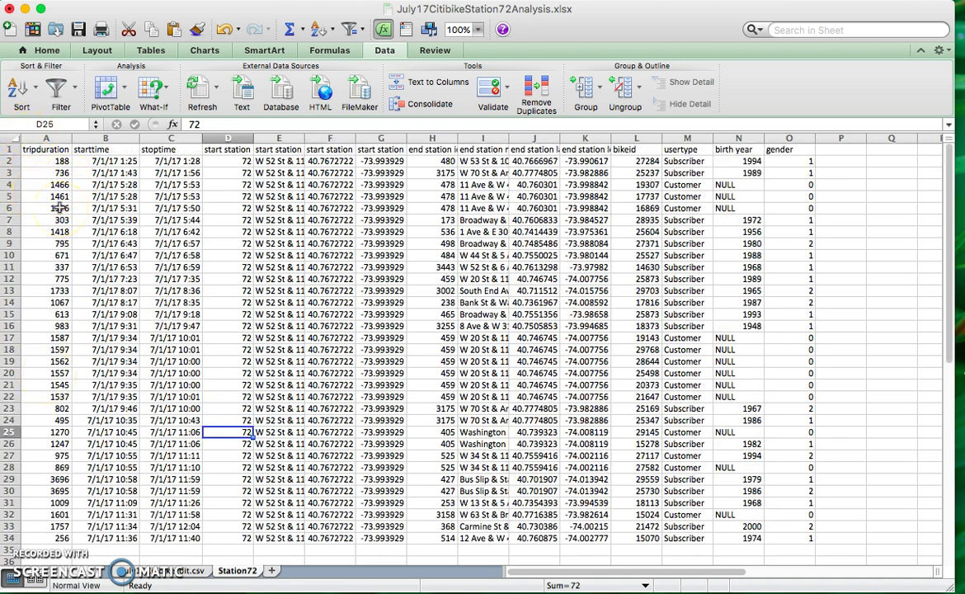
scroll(102, 216, "down", 3)
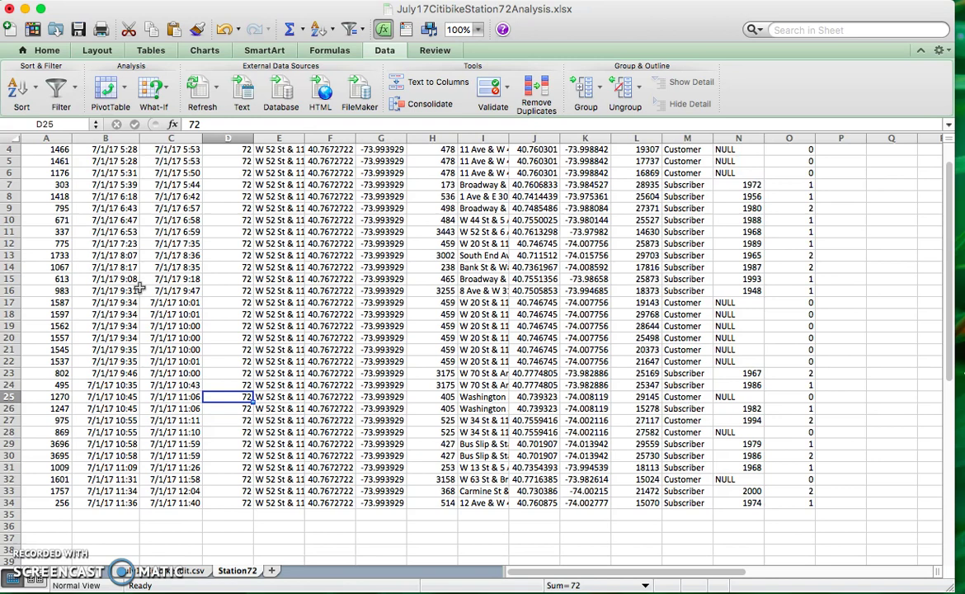
left_click(52, 526)
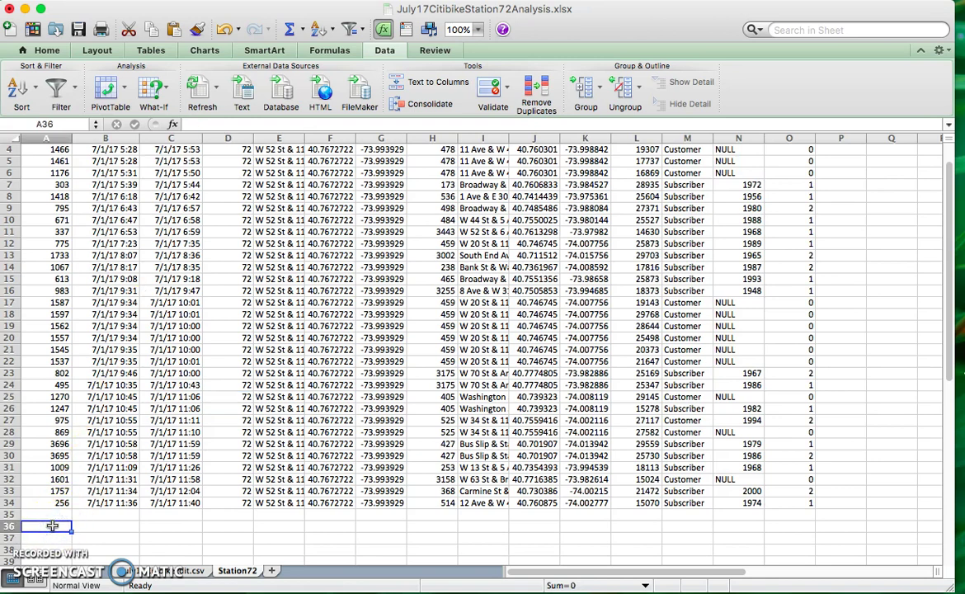
type("AVer")
key("BackSpace")
key("BackSpace")
key("BackSpace")
key("BackSpace")
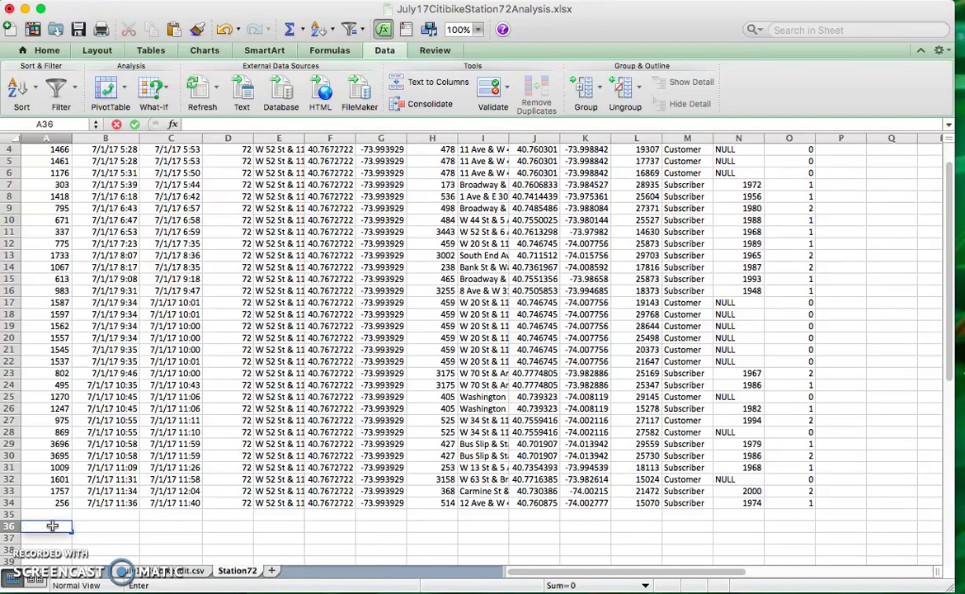
type("avg_trip_duration:")
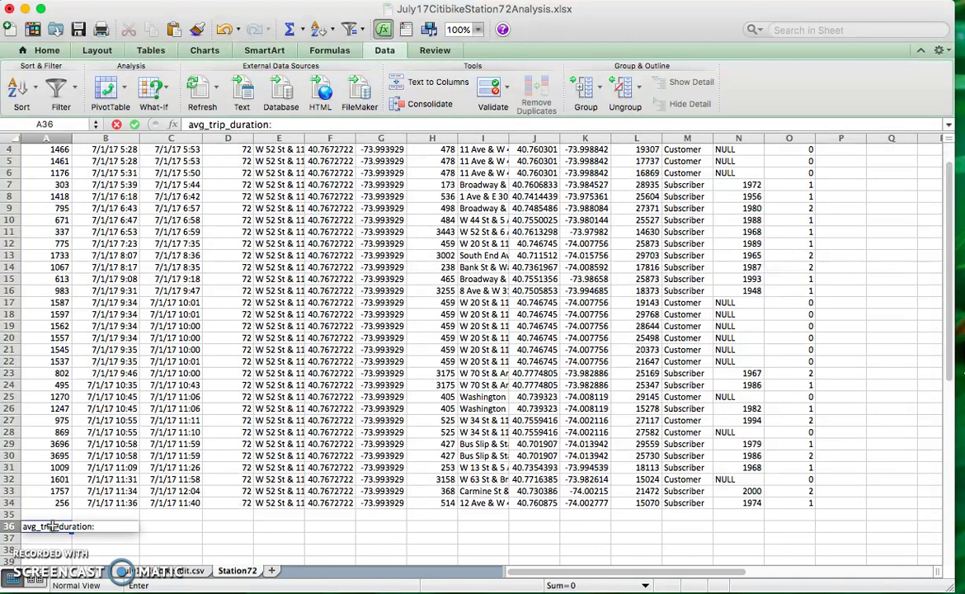
key("Tab")
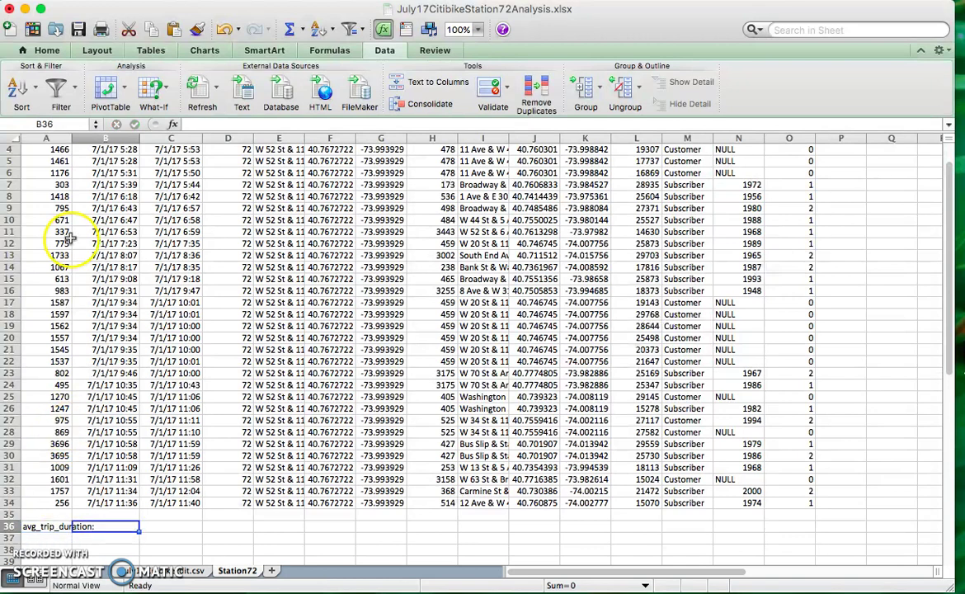
left_click_drag(71, 136, 104, 134)
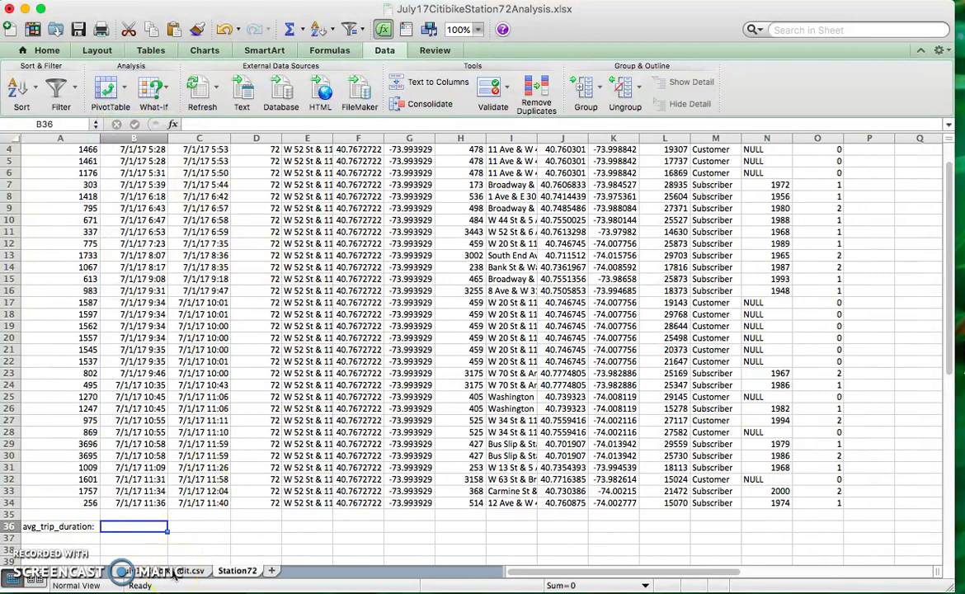
Sum the trip durations in cell B36 with the formula =SUM(A2:A34).
type("=")
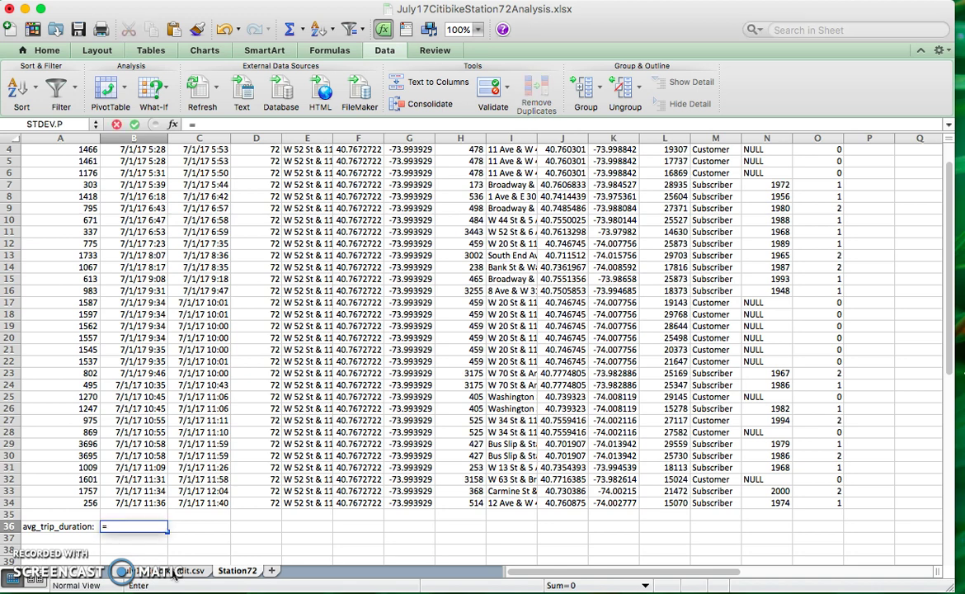
key("BackSpace")
type("=SUM(")
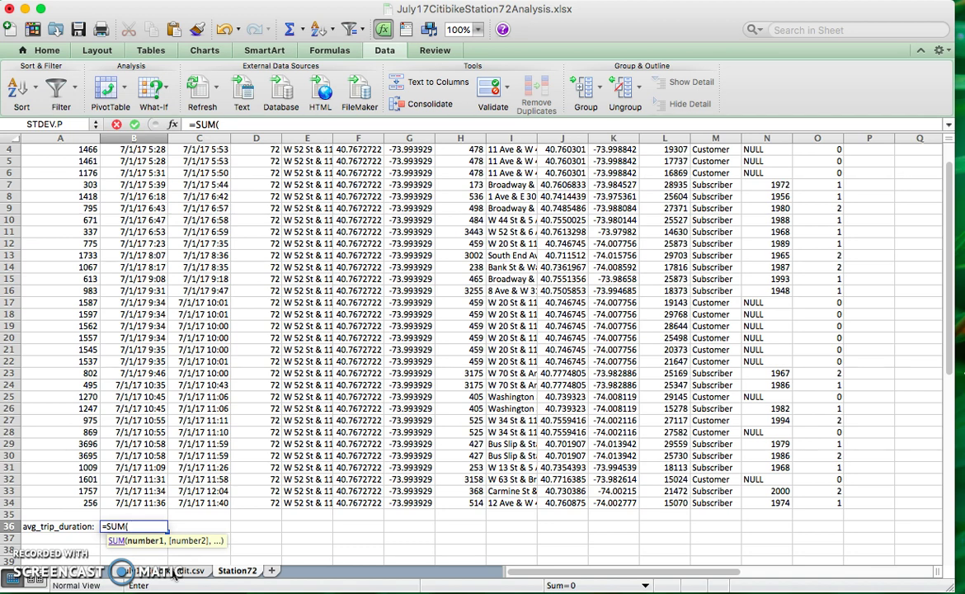
mouse_move(80, 500)
left_mouse_down()
mouse_move(83, 235)
mouse_move(75, 142)
mouse_move(59, 136)
mouse_move(64, 161)
left_mouse_up()
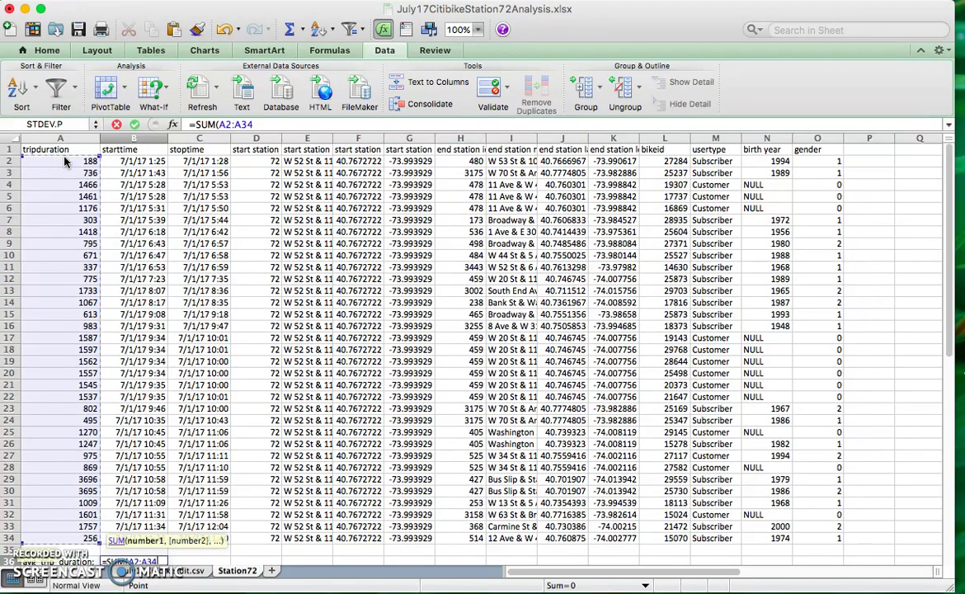
key("Return")
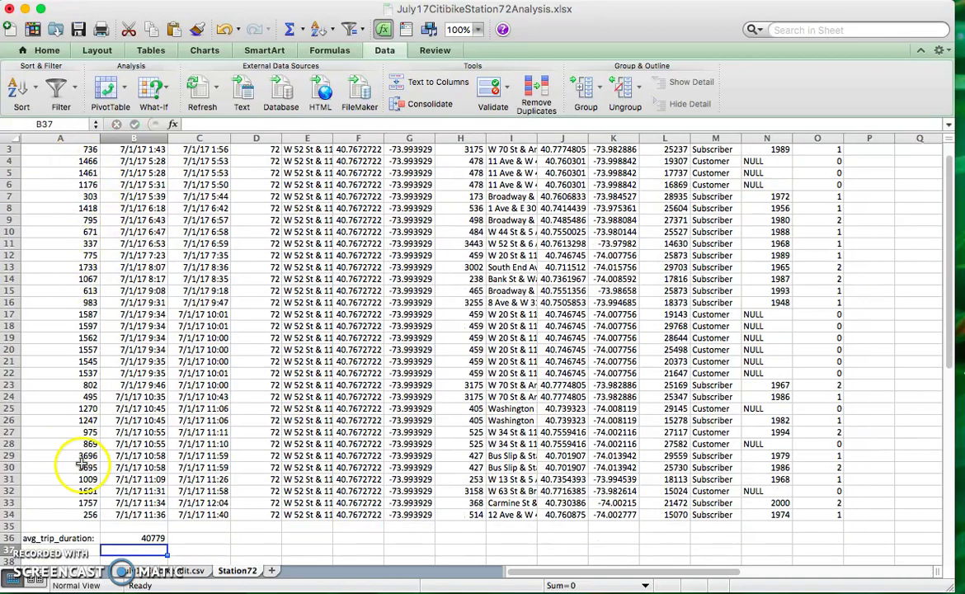
Examine the formula in B36 and check the trip duration range it covers, from A2 to A34.
left_click(136, 538)
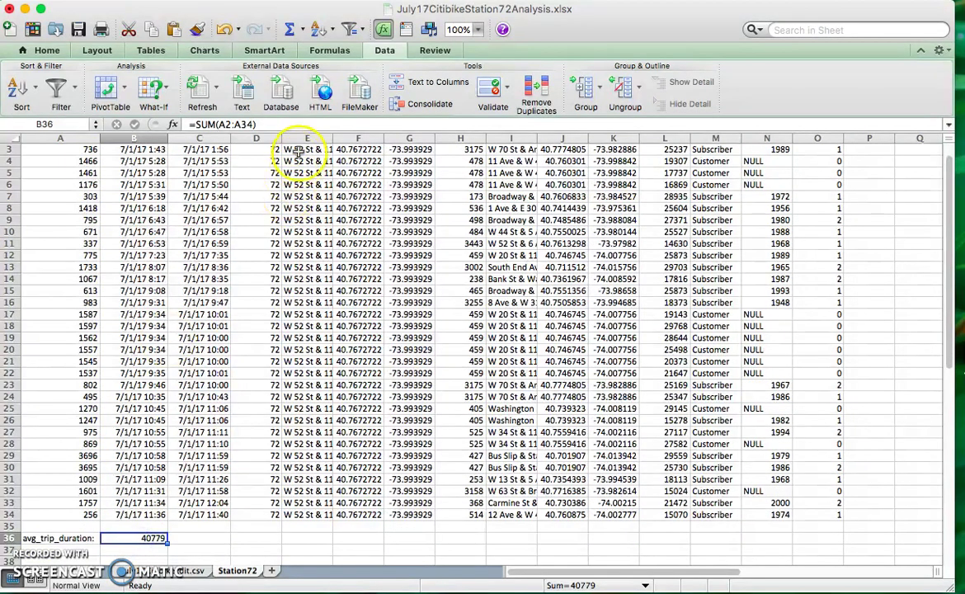
left_click(257, 124)
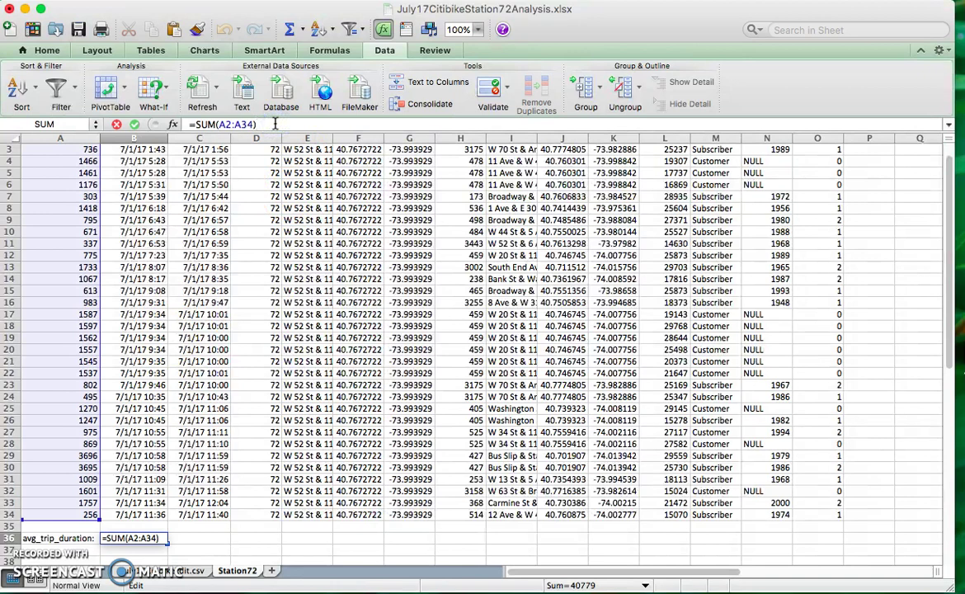
key("Escape")
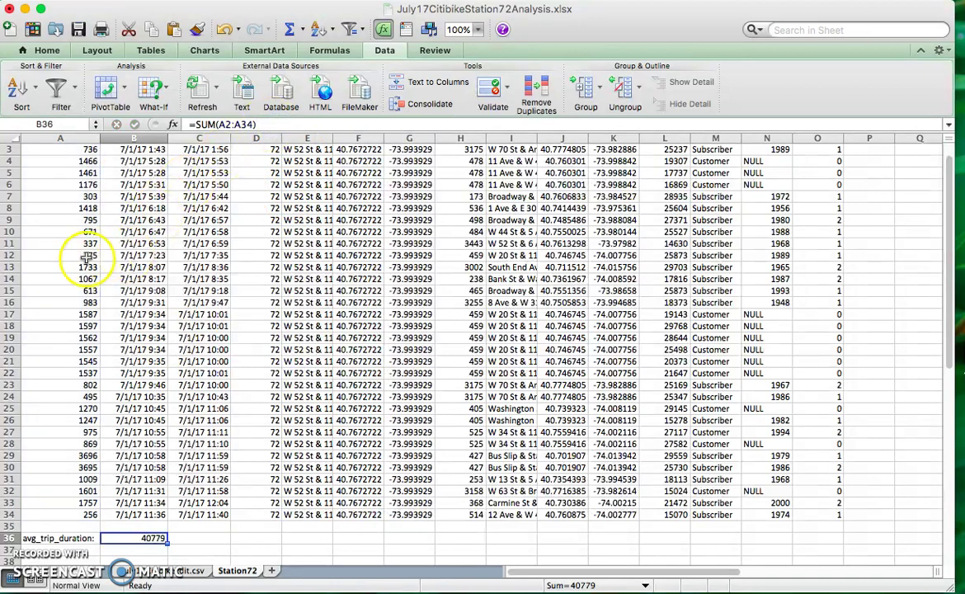
left_click_drag(49, 515, 82, 58)
left_click_drag(62, 144, 59, 161)
scroll(41, 330, "down", 4)
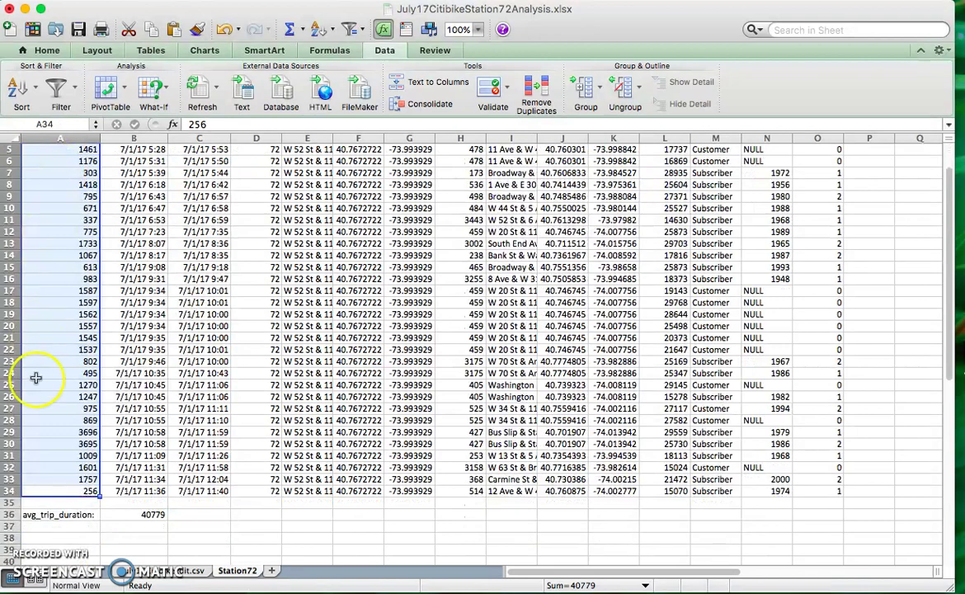
left_click(37, 489)
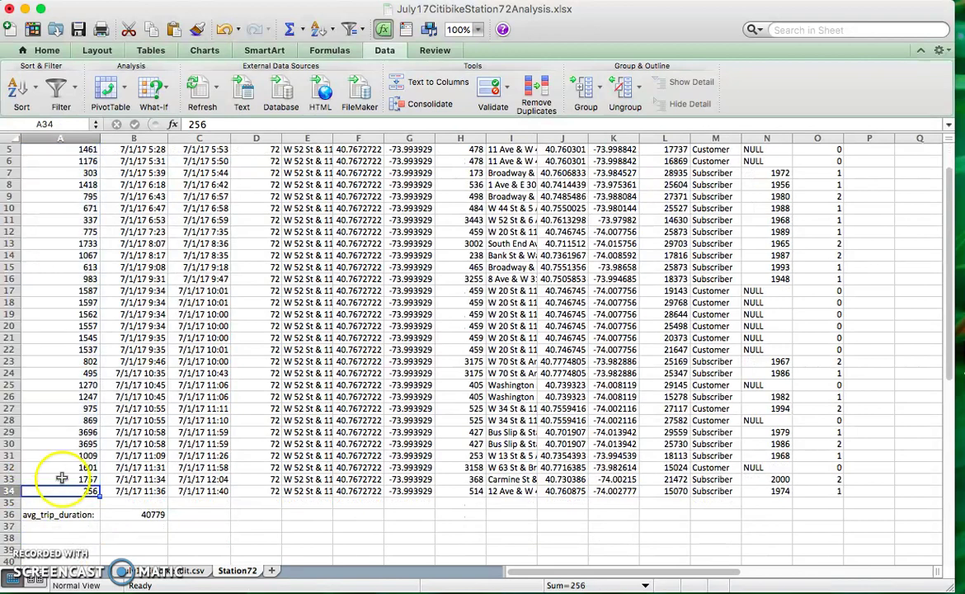
scroll(50, 437, "up", 4)
left_click(47, 151)
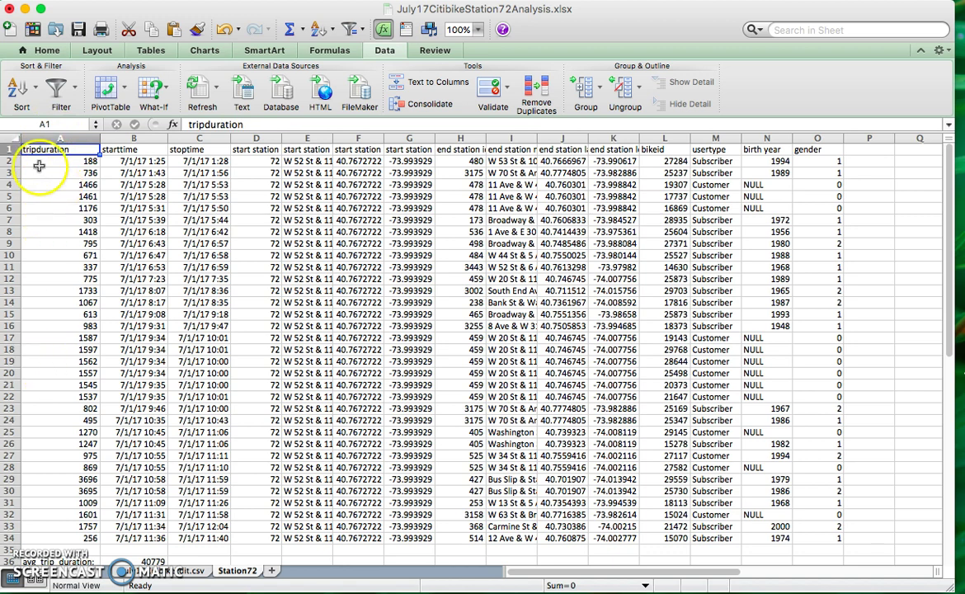
left_click(44, 161)
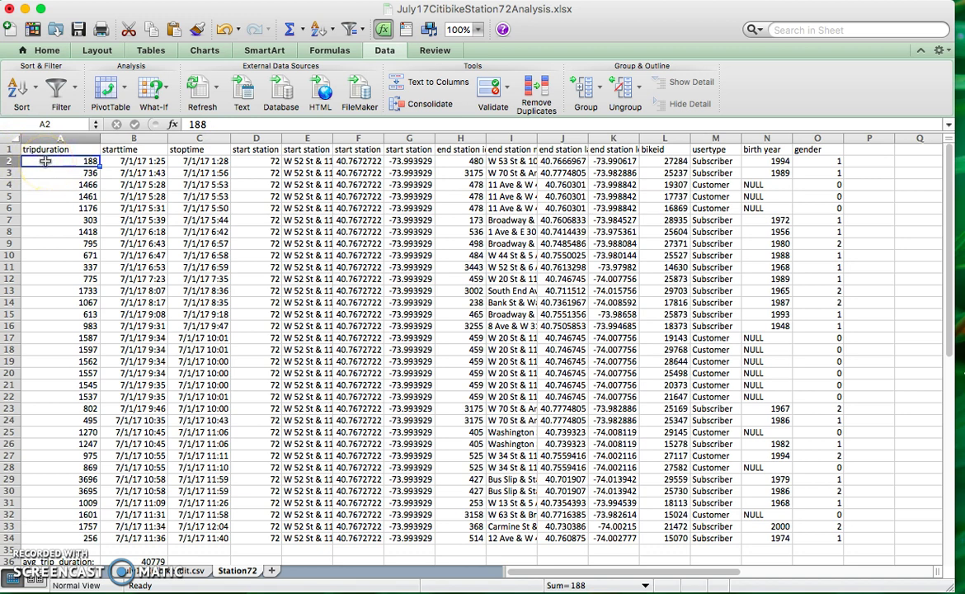
Divide the summed trip durations in cell B36 by the 33 records, using the formula =SUM(A2:A34)/33.
left_click_drag(46, 161, 64, 535)
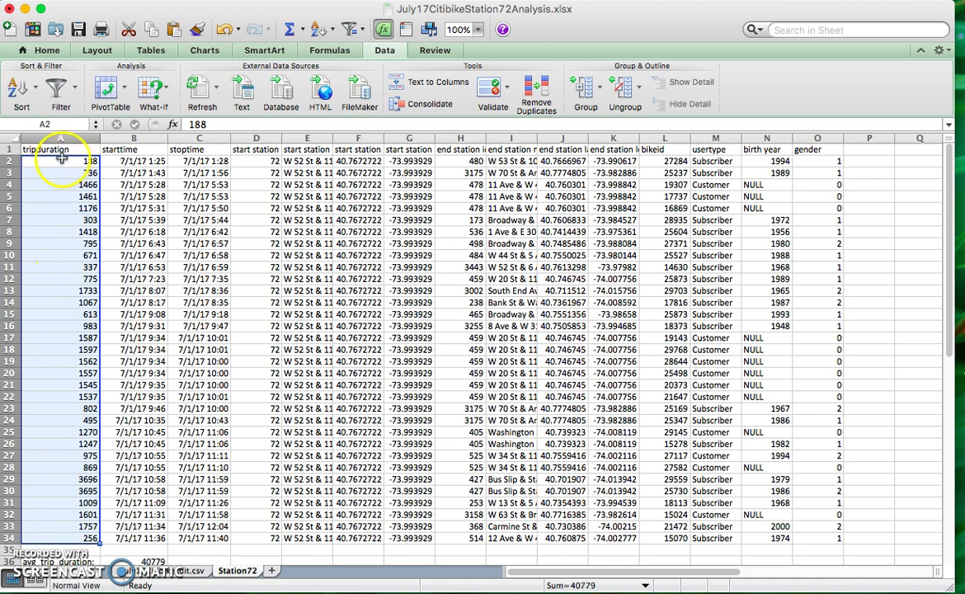
scroll(157, 495, "down", 2)
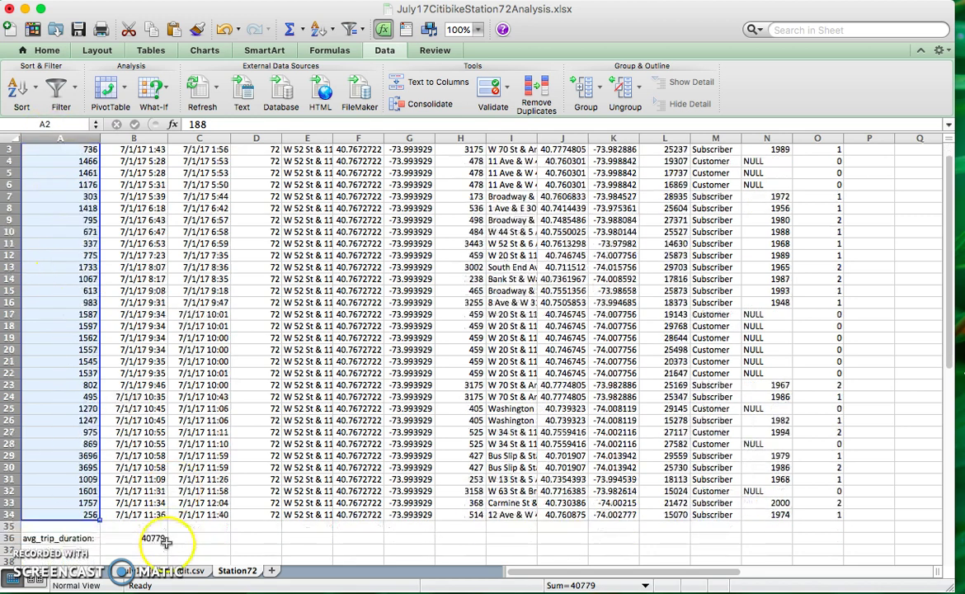
double_click(154, 538)
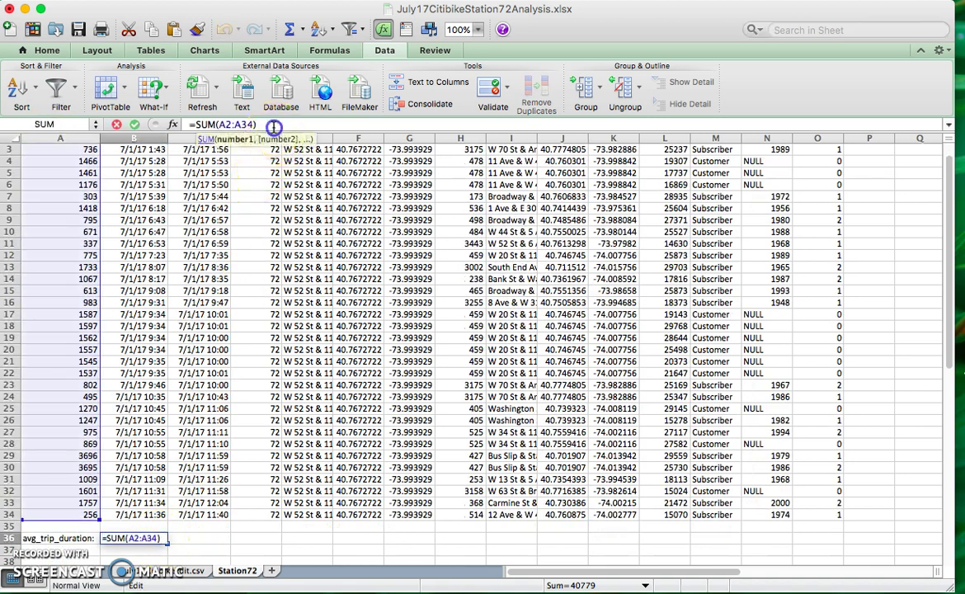
type("/33")
key("Return")
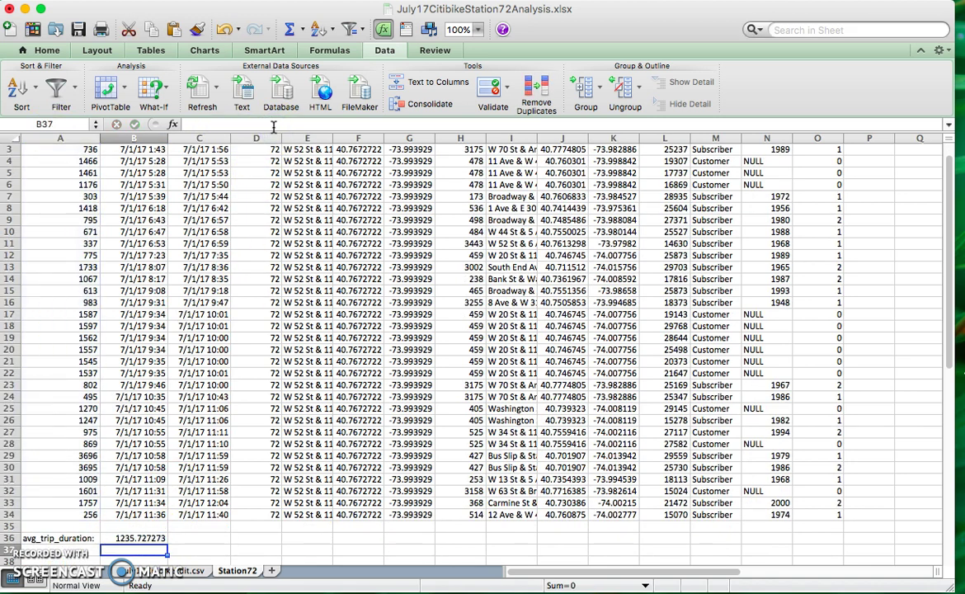
left_click(134, 537)
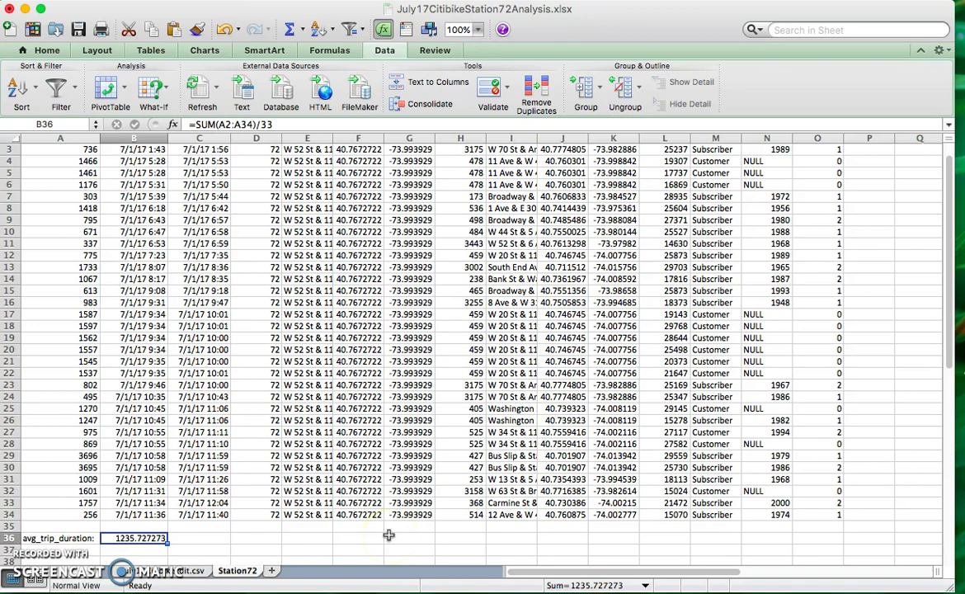
Compare individual trip durations in column A with the average in B36 and check that cell's formula.
left_click(124, 543)
left_click(82, 431)
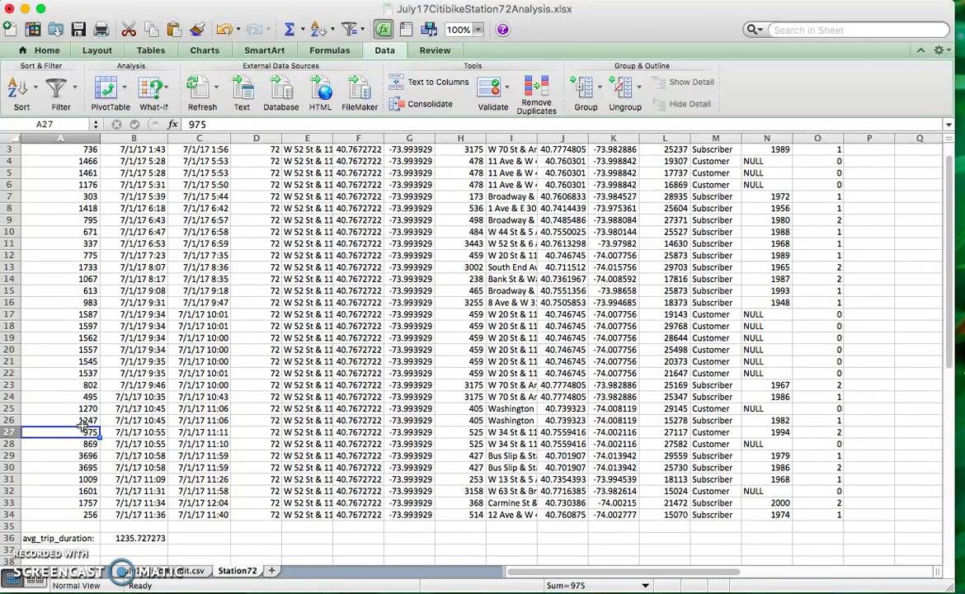
left_click(66, 269)
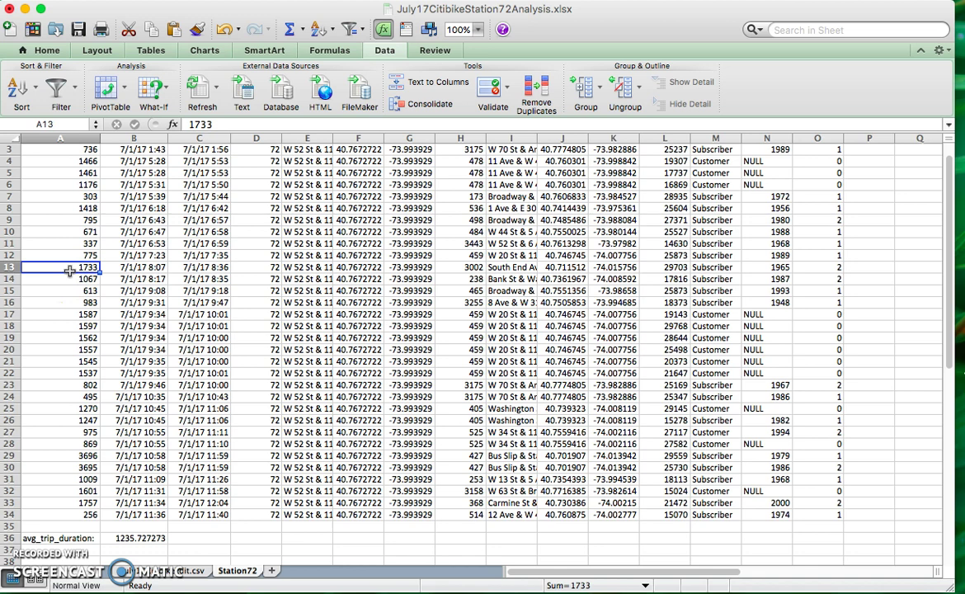
left_click(66, 256)
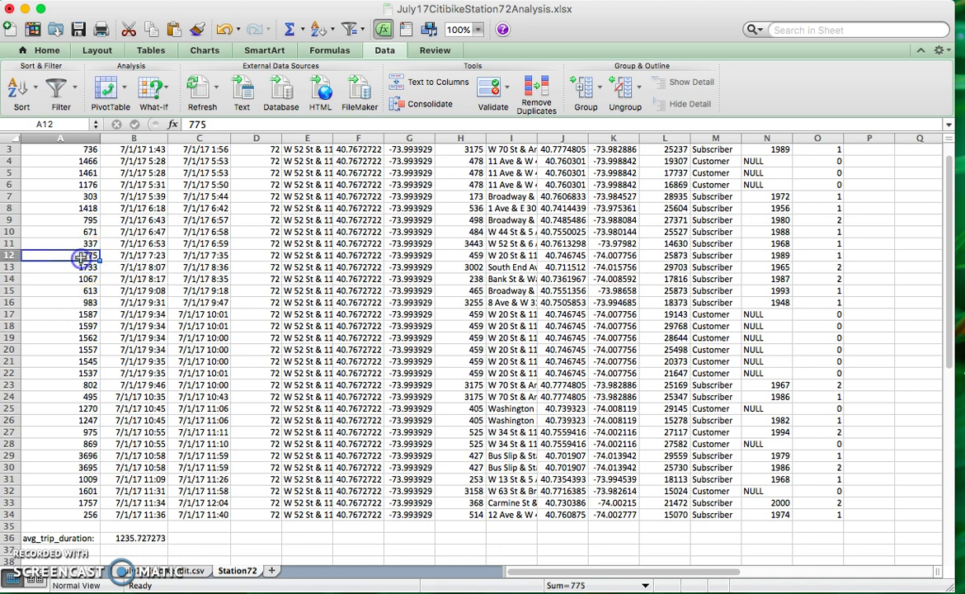
left_click(81, 242)
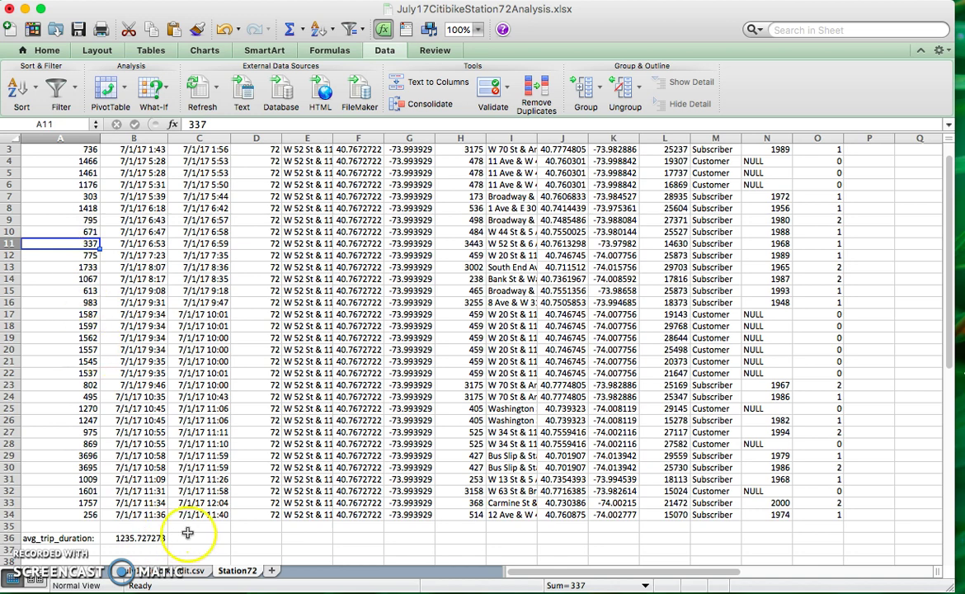
left_click(136, 538)
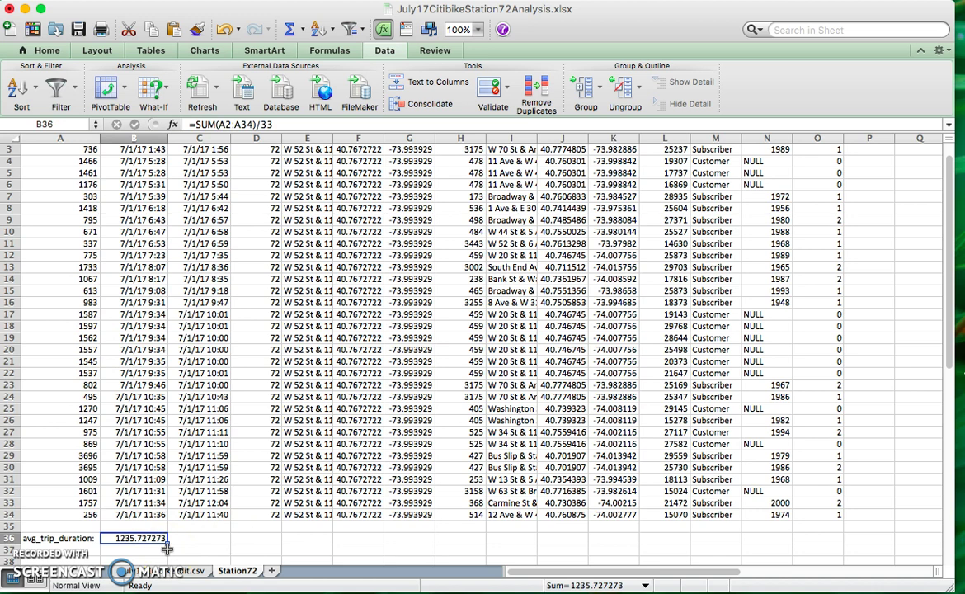
left_click(181, 122)
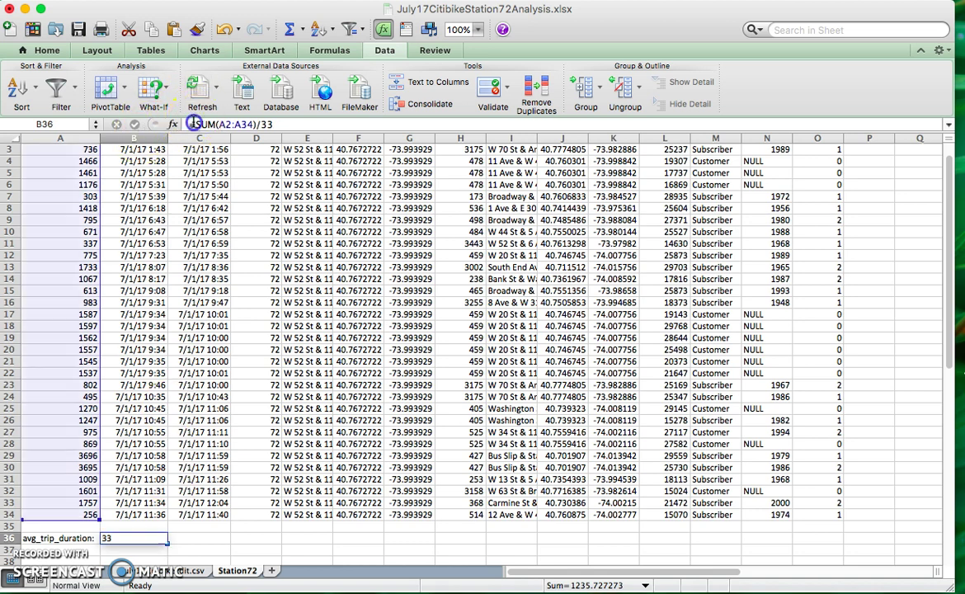
key("Return")
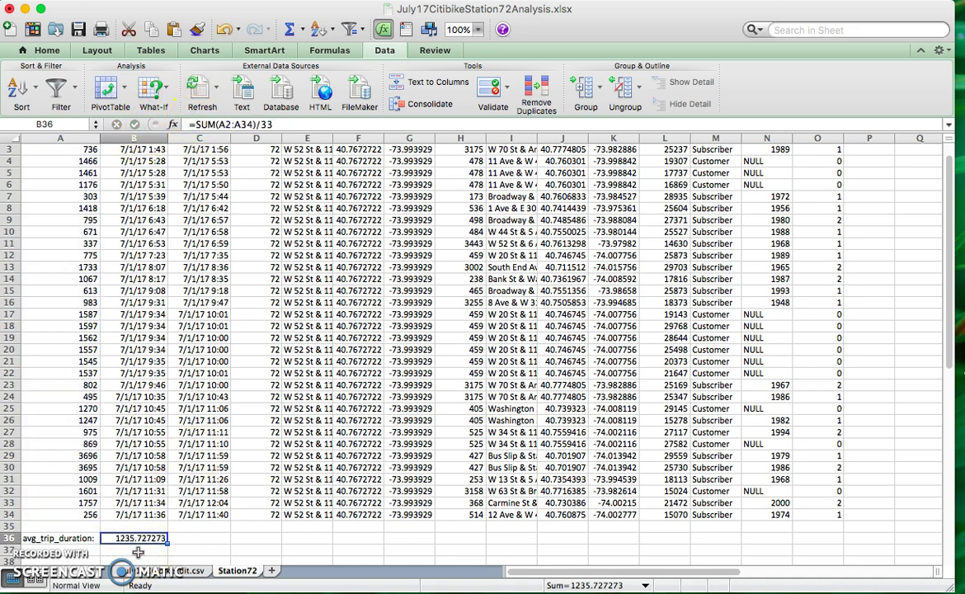
key("Right")
type("12")
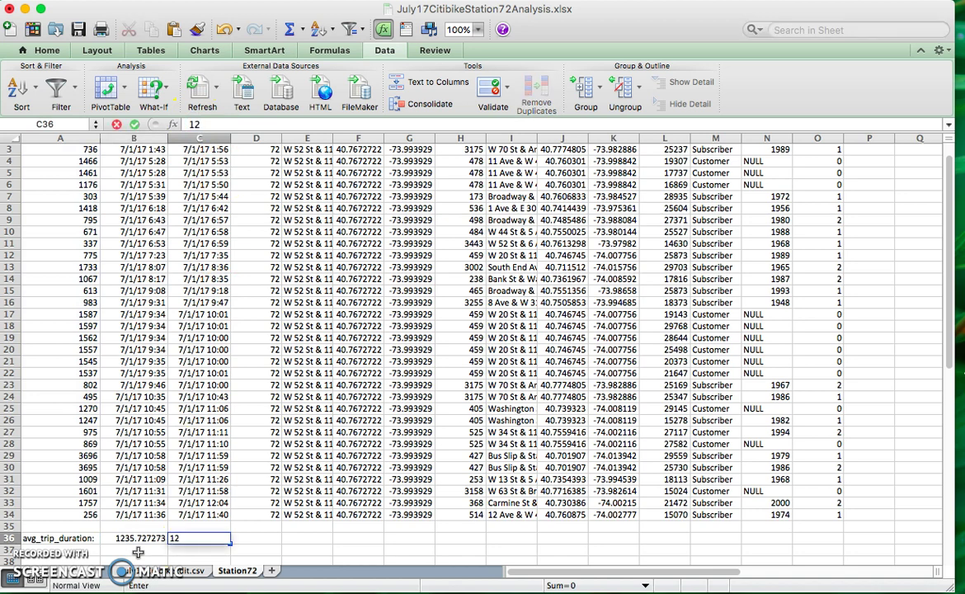
type("36")
key("Return")
key("Up")
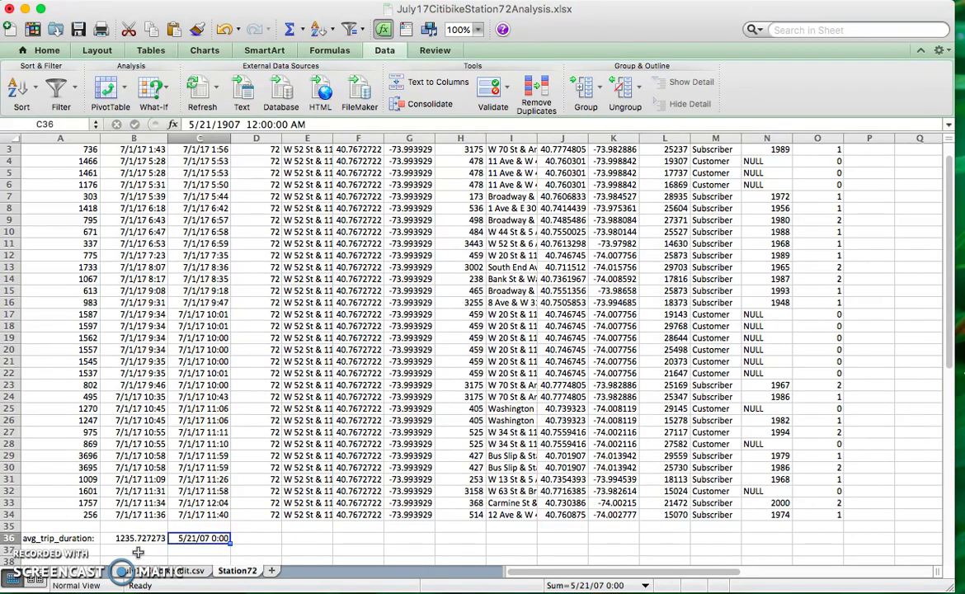
key("Delete")
left_click(138, 552)
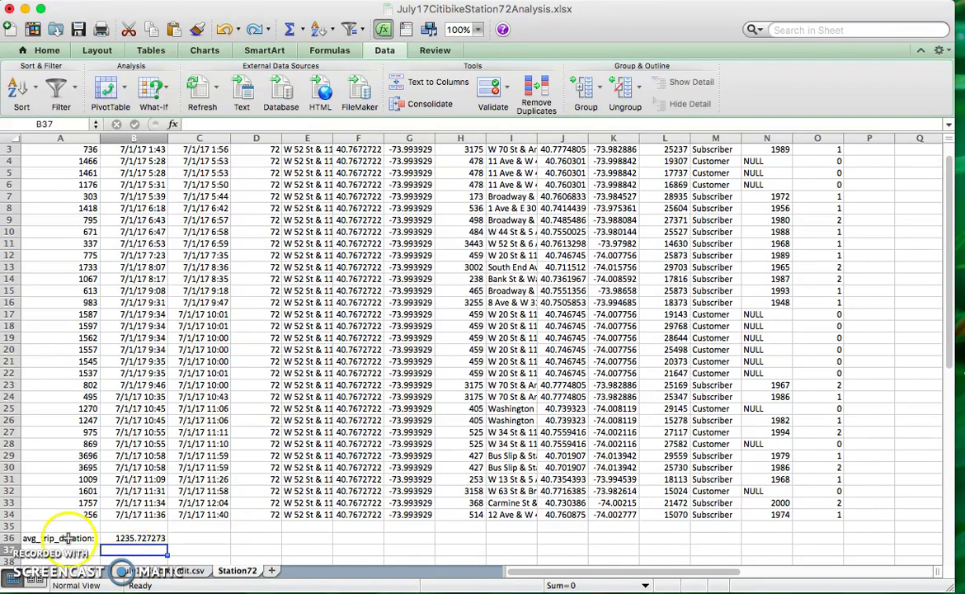
Try to round the average in B36 with the formula =ROUND(SUM(A2:A34)/33), giving no number of digits.
left_click(154, 538)
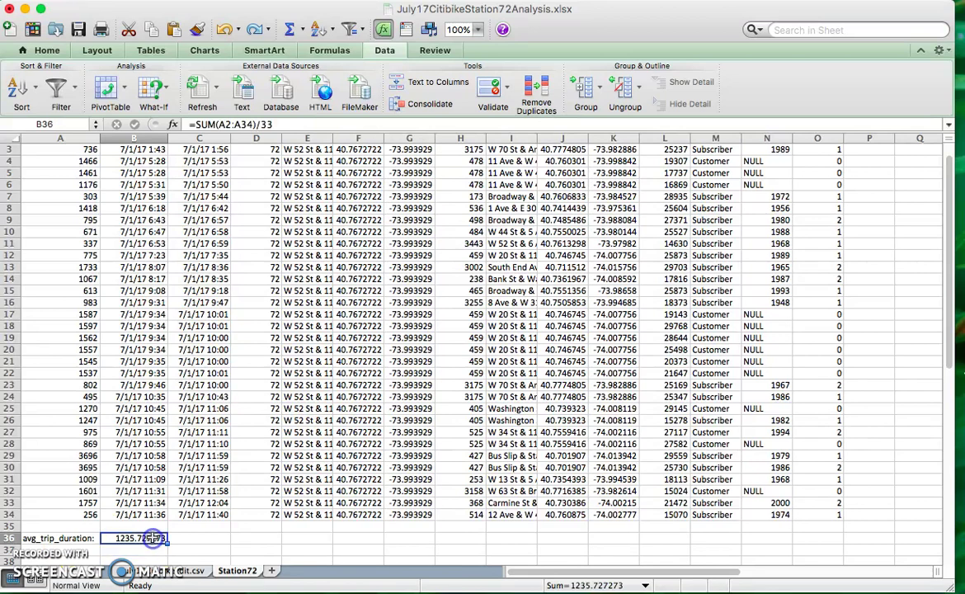
left_click(196, 124)
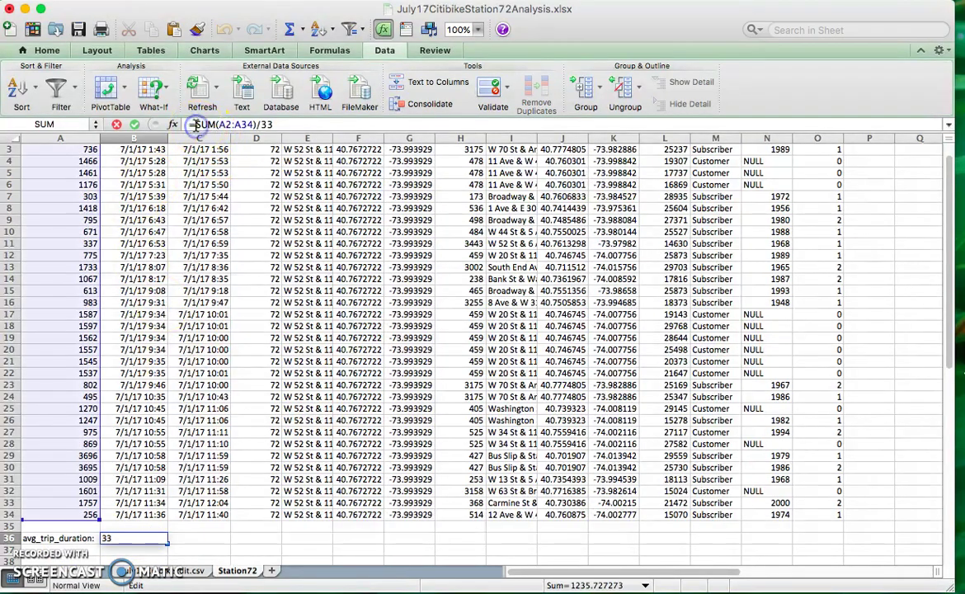
type("ROUND")
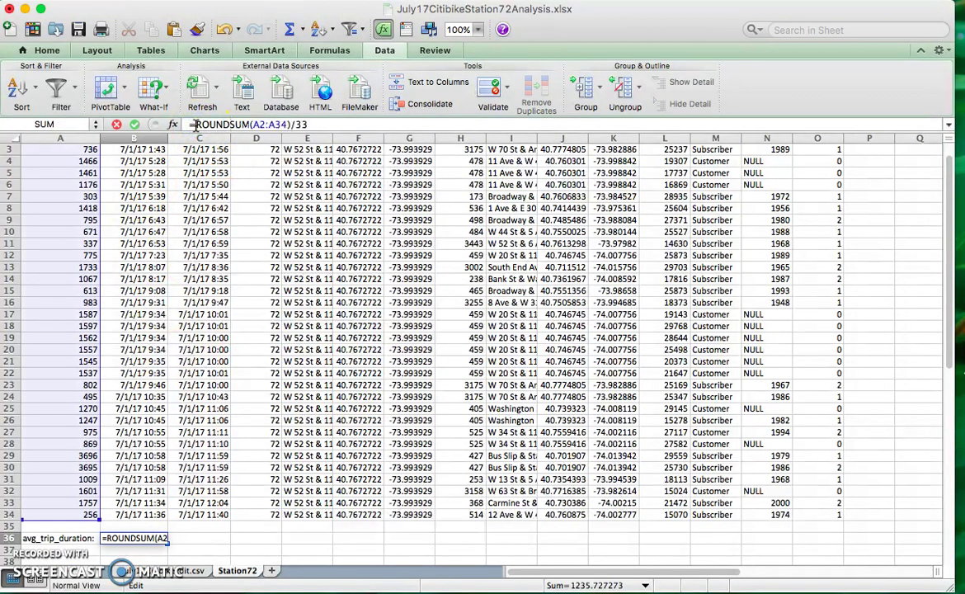
type("(")
left_click(341, 124)
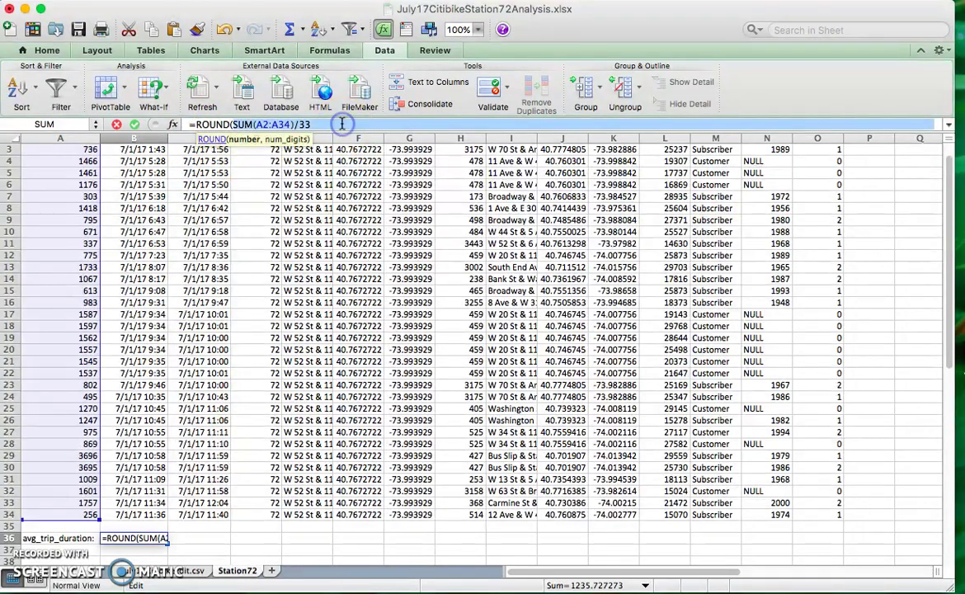
type(")")
key("Return")
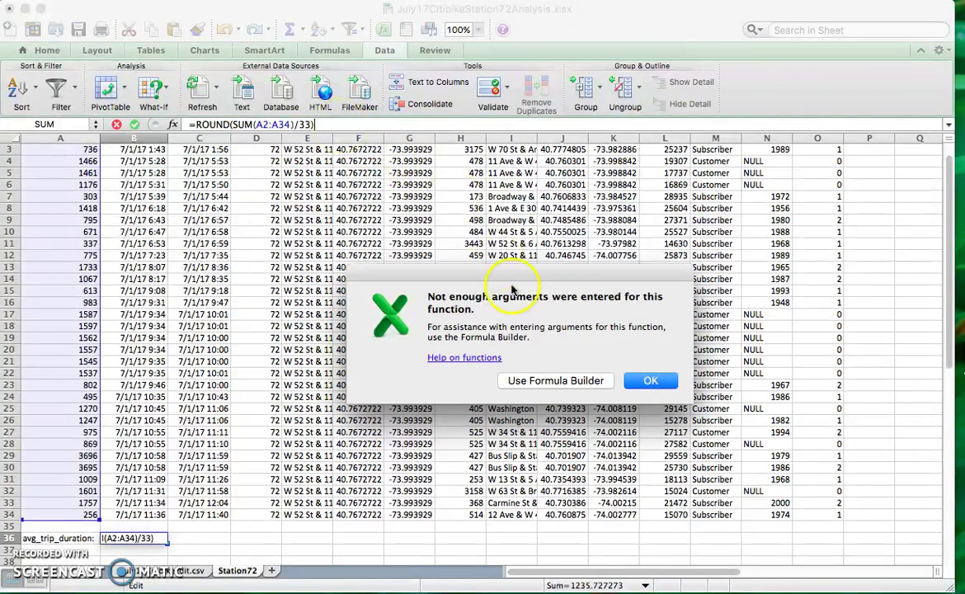
Add 0 as the number of digits so the formula in B36 reads =ROUND(SUM(A2:A34)/33,0).
left_click(648, 380)
left_click(336, 124)
key("BackSpace")
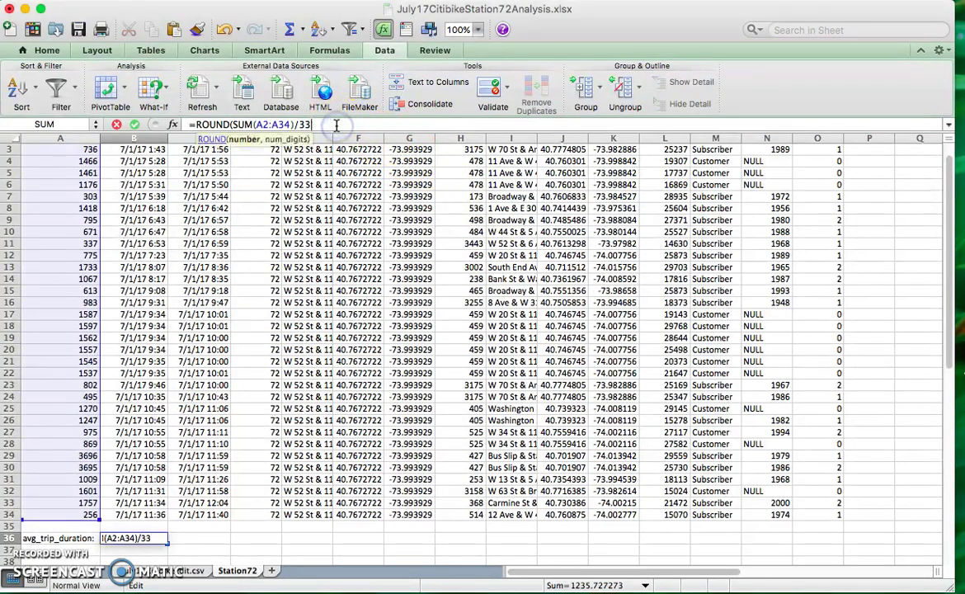
type(",0)")
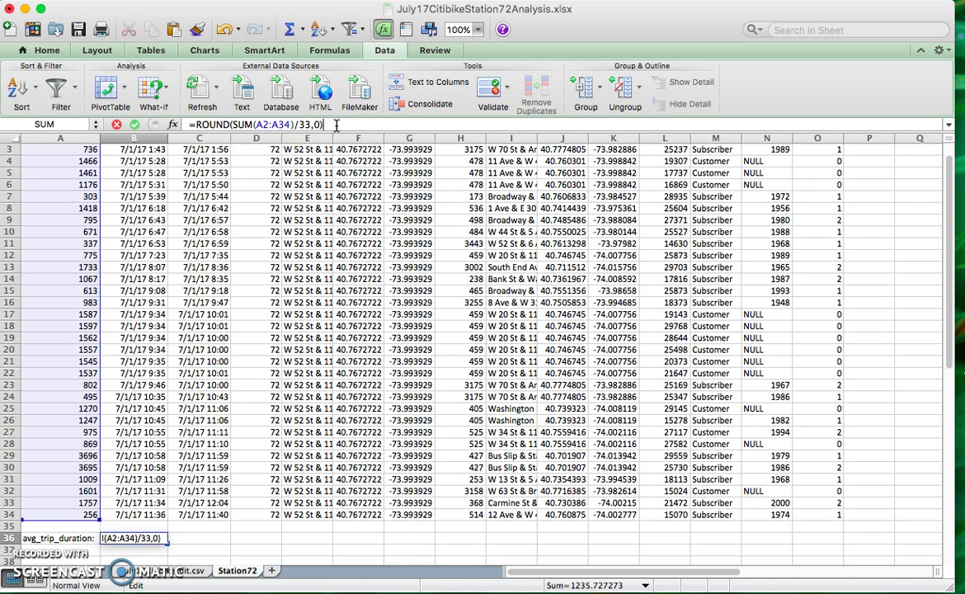
key("Return")
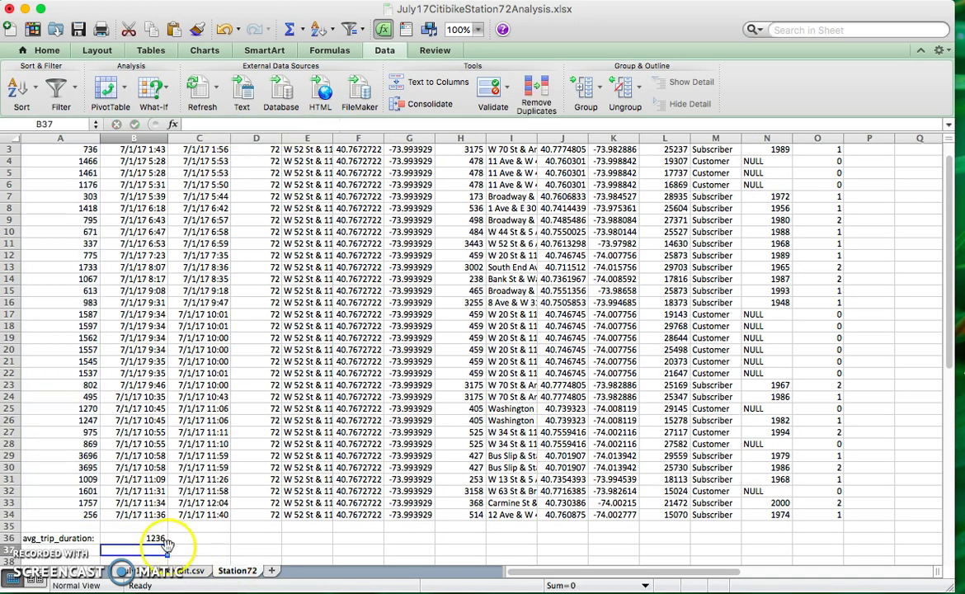
left_click(154, 538)
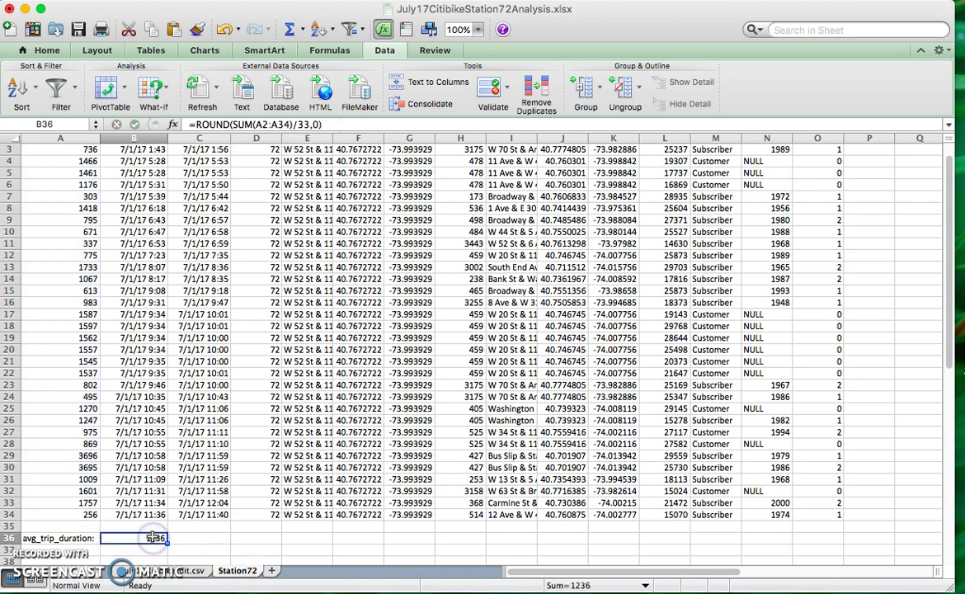
Examine the ROUND function in B36, from its equals sign to its number and digits arguments, leaving the formula as is.
left_click(202, 542)
left_click(144, 538)
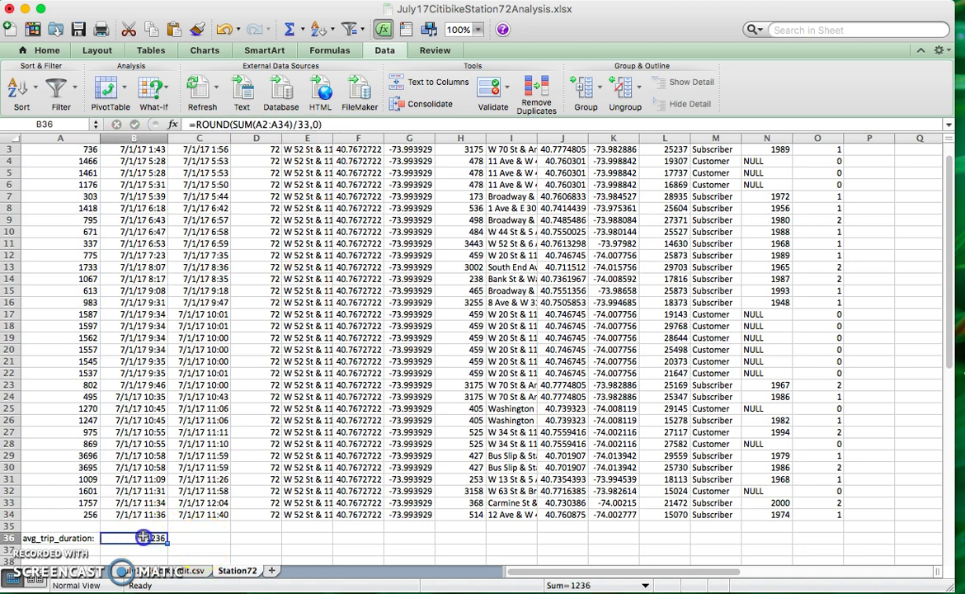
left_click(190, 123)
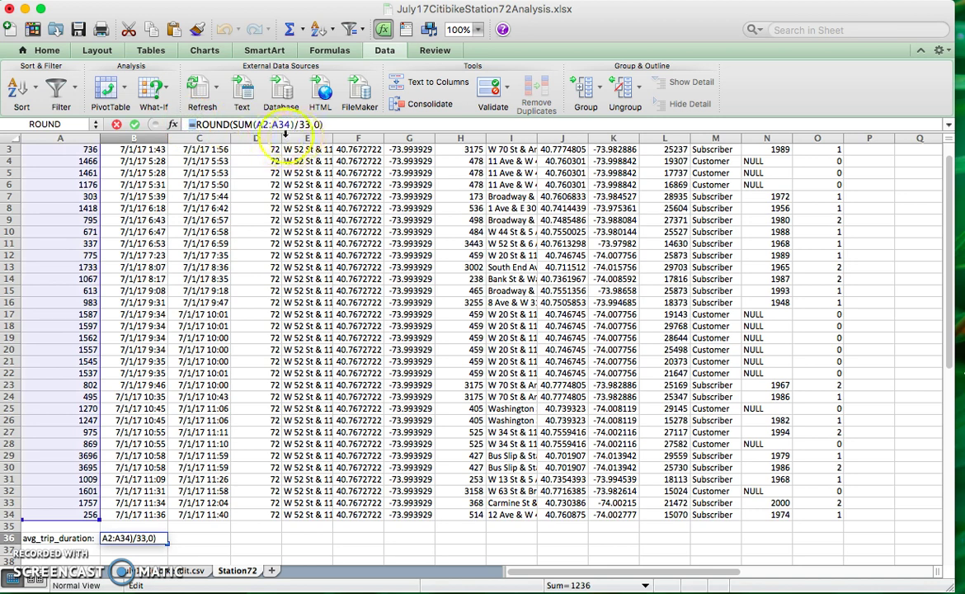
left_click(231, 124)
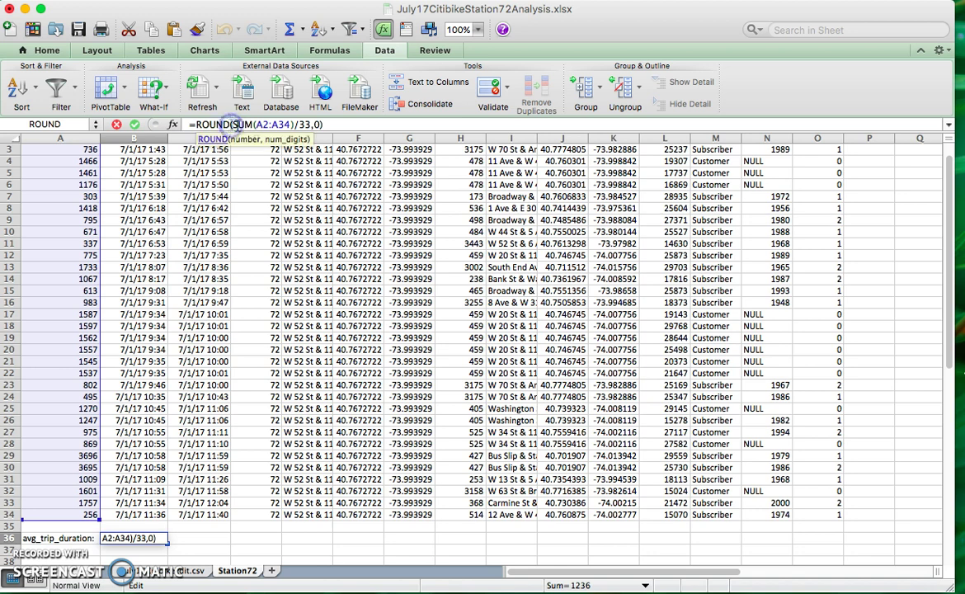
left_click(322, 124)
double_click(322, 124)
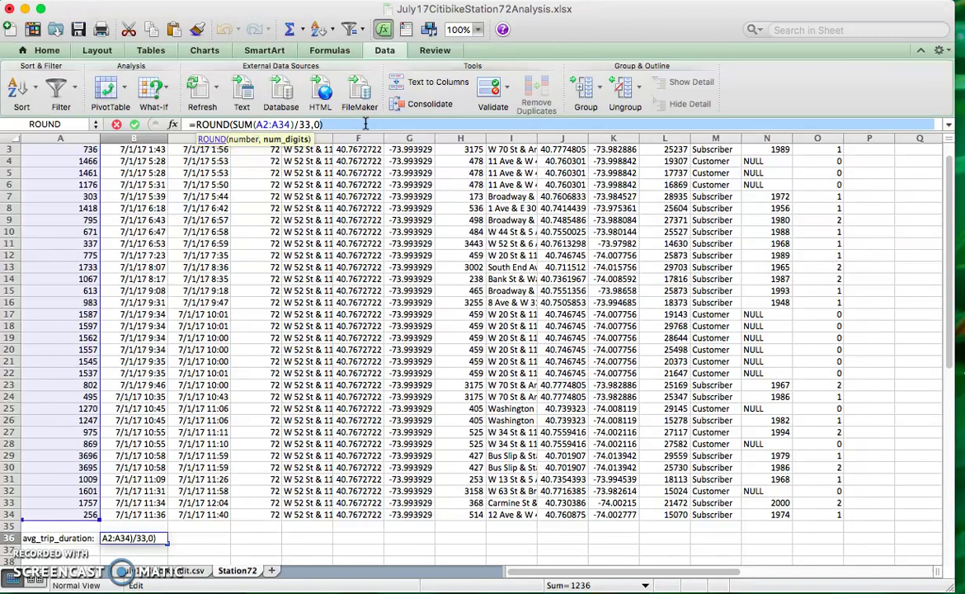
left_click(260, 123)
key("Escape")
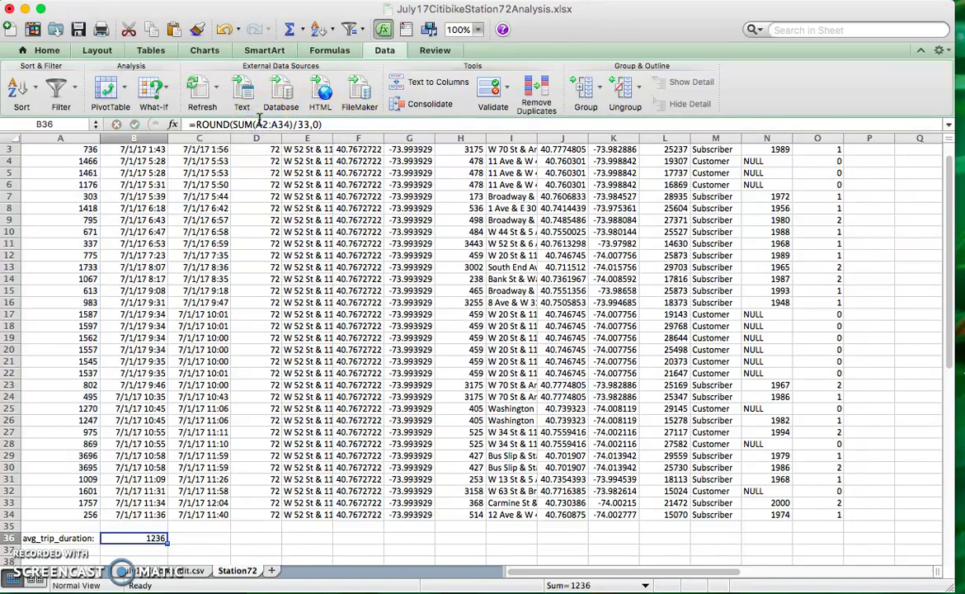
Review the inner part of the B36 formula: the SUM function, its range A2:A34 and the divisor 33.
left_click_drag(232, 125, 257, 126)
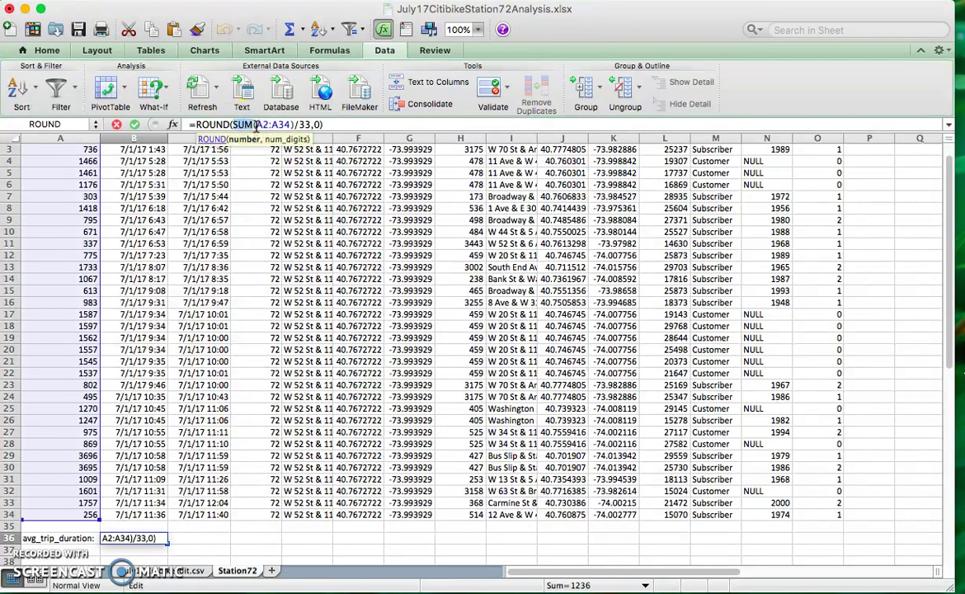
left_click(256, 124)
left_click_drag(257, 124, 289, 125)
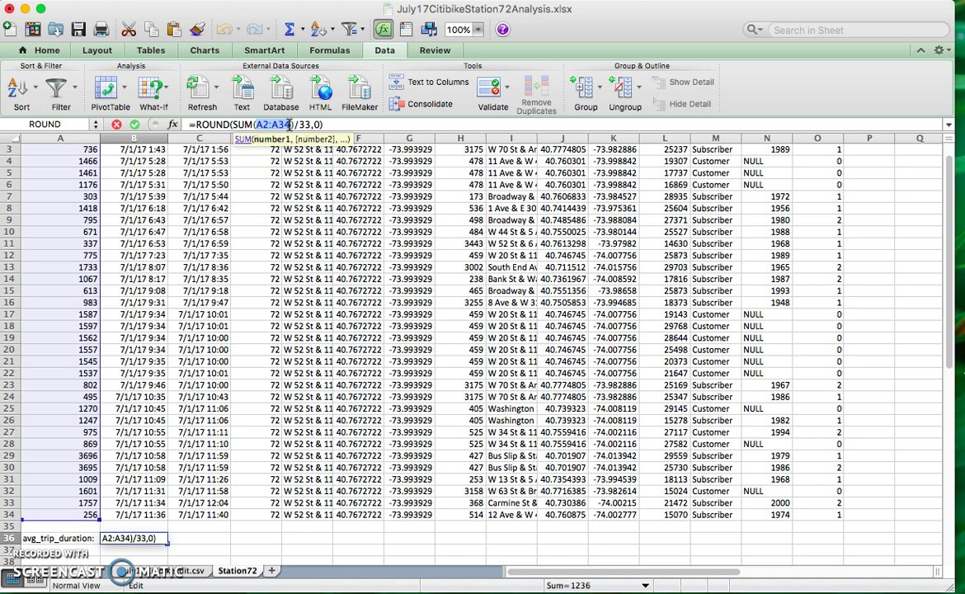
left_click(308, 124)
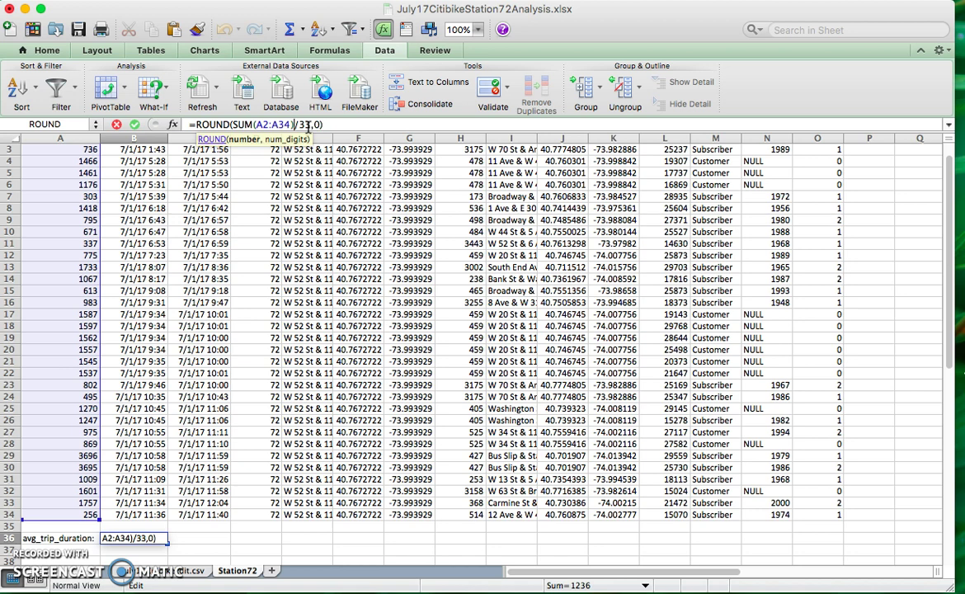
left_click(311, 125)
key("Return")
key("Left")
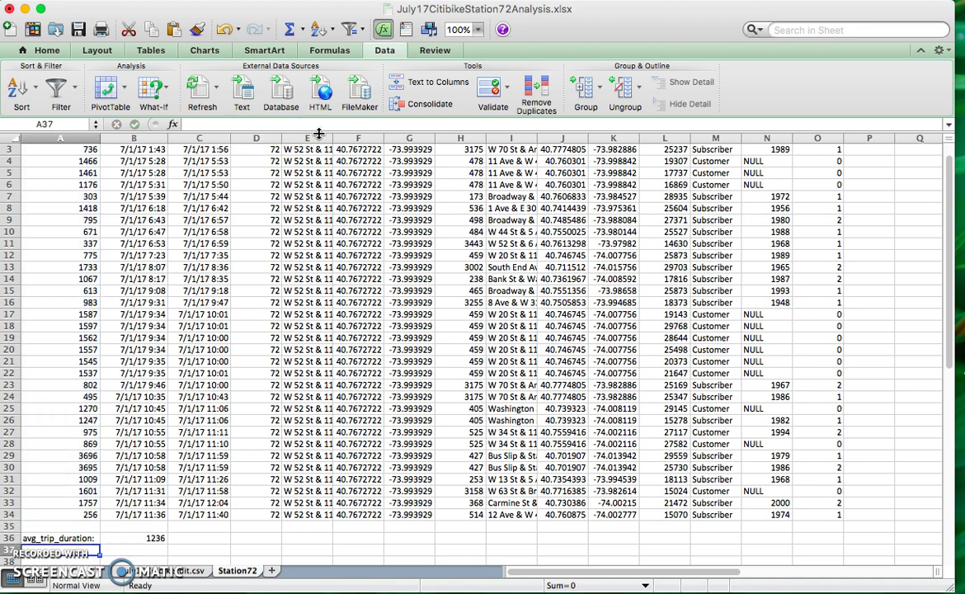